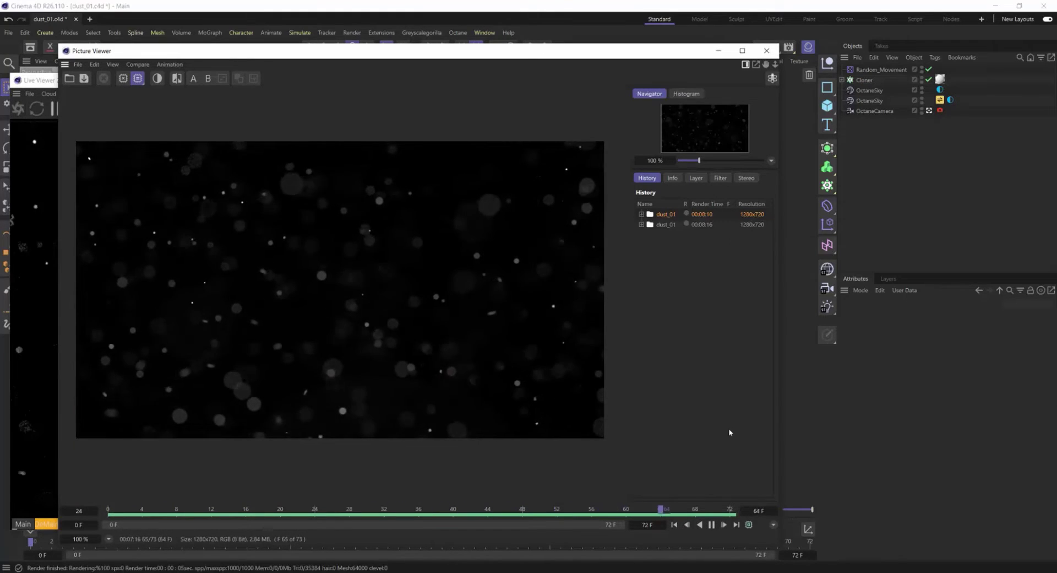
pyautogui.click(673, 224)
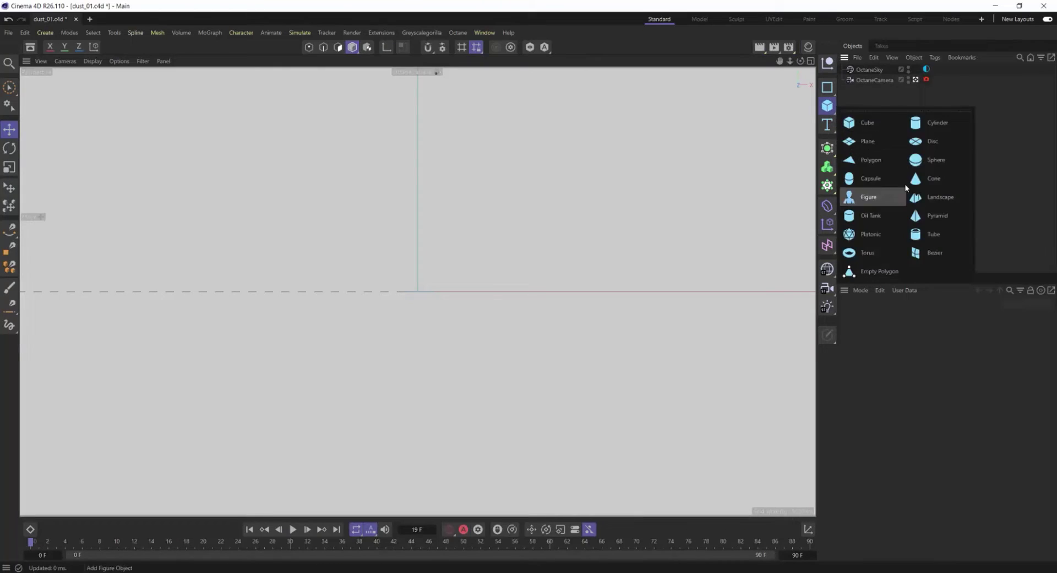
# Step: Add a disc with an outer radius of 2 cm and 8 rotation segments
pyautogui.click(861, 196)
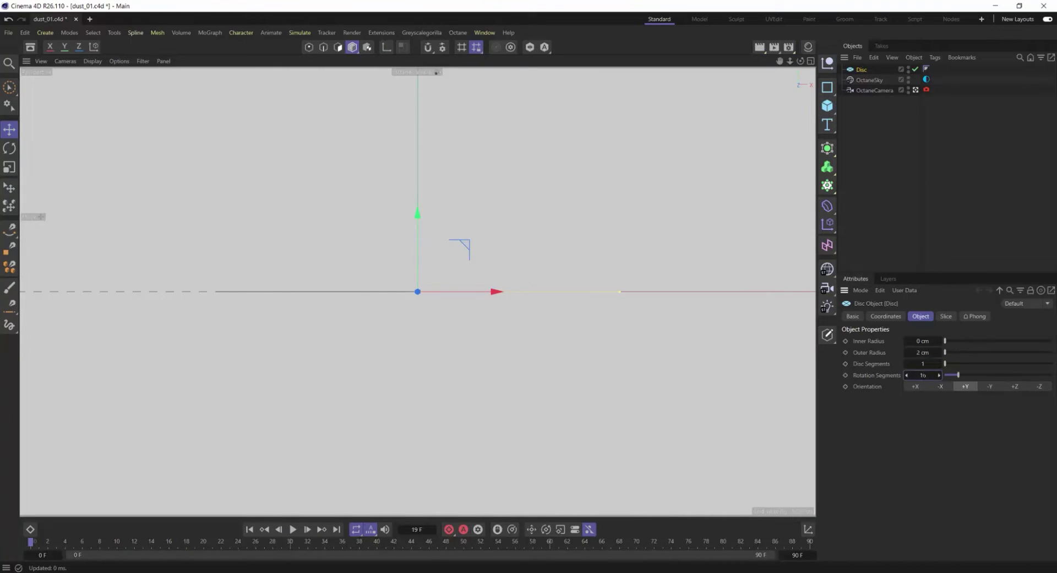
pyautogui.click(915, 90)
pyautogui.keyDown('alt'); pyautogui.moveTo(556, 220); pyautogui.dragTo(424, 287); pyautogui.keyUp('alt')
pyautogui.keyDown('alt'); pyautogui.moveTo(416, 289); pyautogui.dragTo(566, 125, button='right'); pyautogui.keyUp('alt')
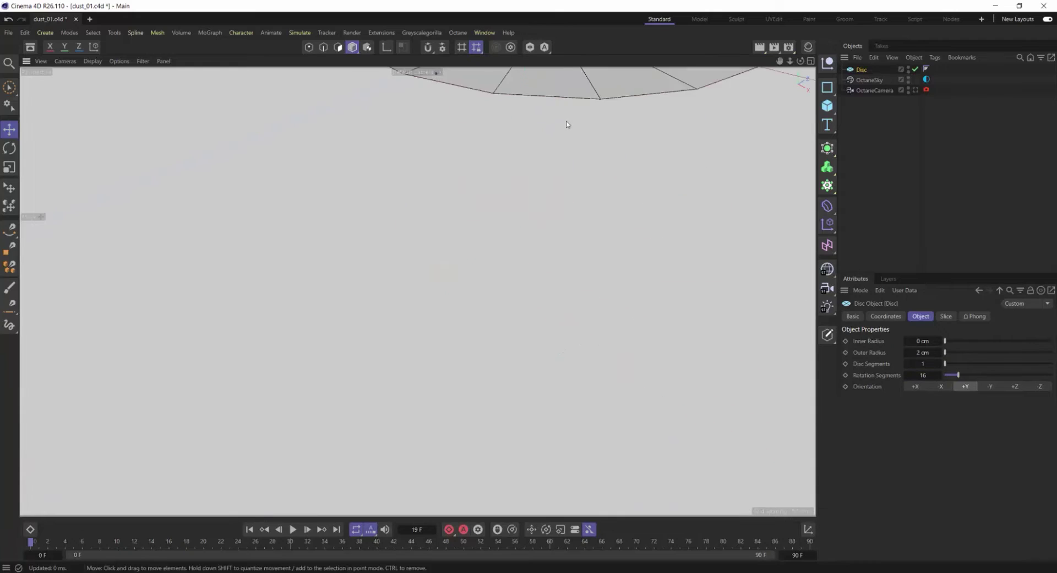
pyautogui.keyDown('alt'); pyautogui.moveTo(566, 125); pyautogui.dragTo(493, 418, button='middle'); pyautogui.keyUp('alt')
pyautogui.press('Return')
pyautogui.click(916, 90)
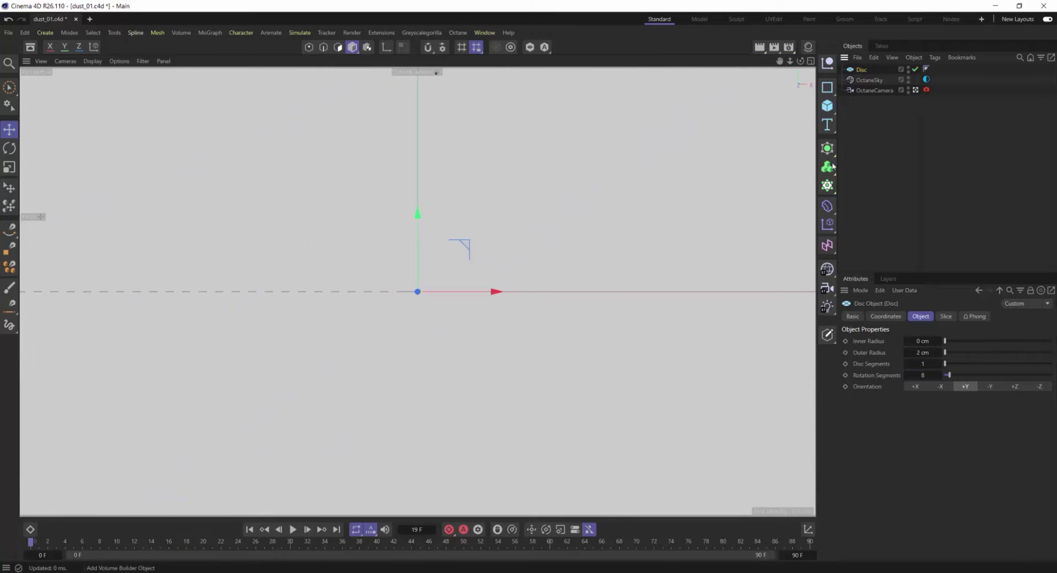
# Step: Clone the disc in a grid Cloner with counts of 20, and add a Random effector named Random_Movement
pyautogui.click(827, 185)
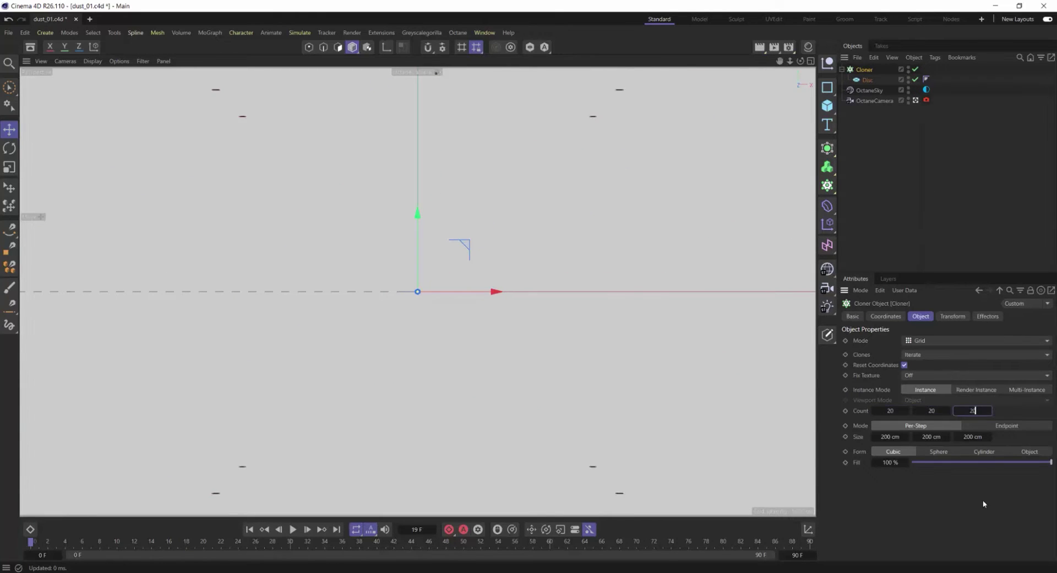
pyautogui.moveTo(827, 224); pyautogui.dragTo(925, 298)
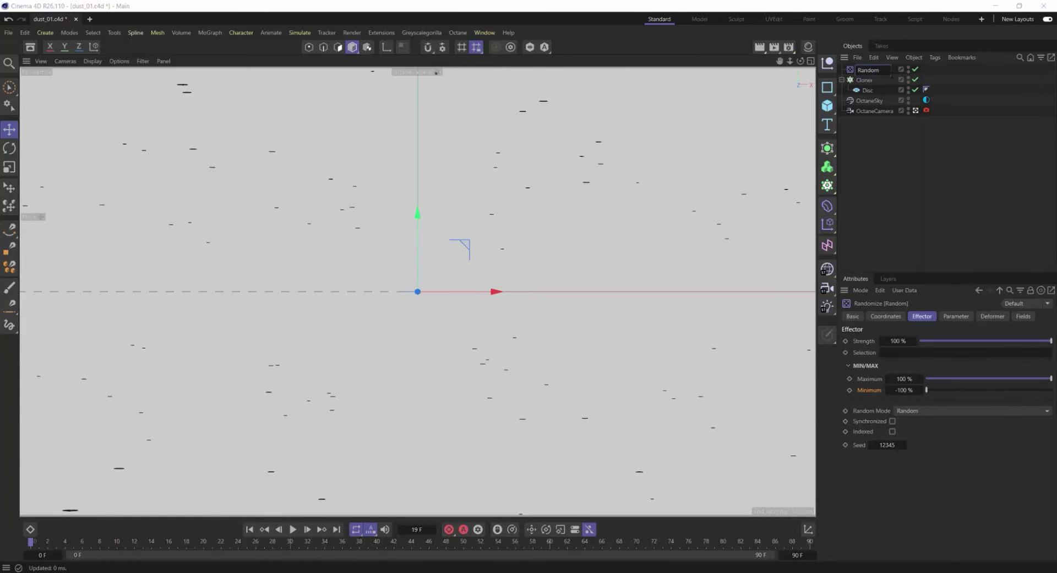
pyautogui.write('ent')
pyautogui.press('Return')
# Step: Set Random_Movement's minimum to 0 % and its position offsets to 816 cm in X, 162 cm in Y and 268 cm in Z
pyautogui.click(956, 316)
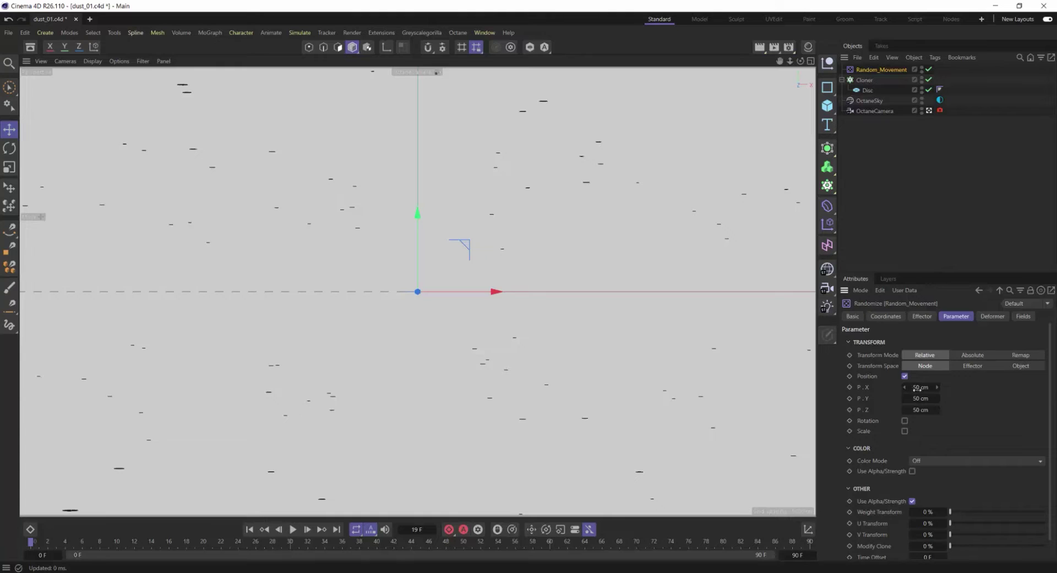
pyautogui.click(922, 316)
pyautogui.click(915, 390)
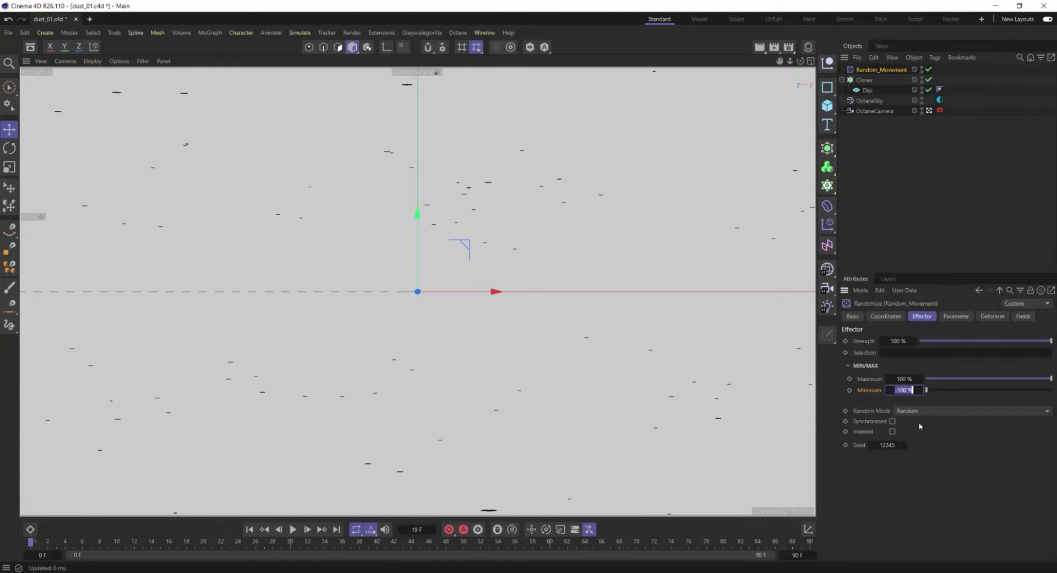
pyautogui.click(949, 317)
pyautogui.moveTo(920, 387); pyautogui.dragTo(930, 387)
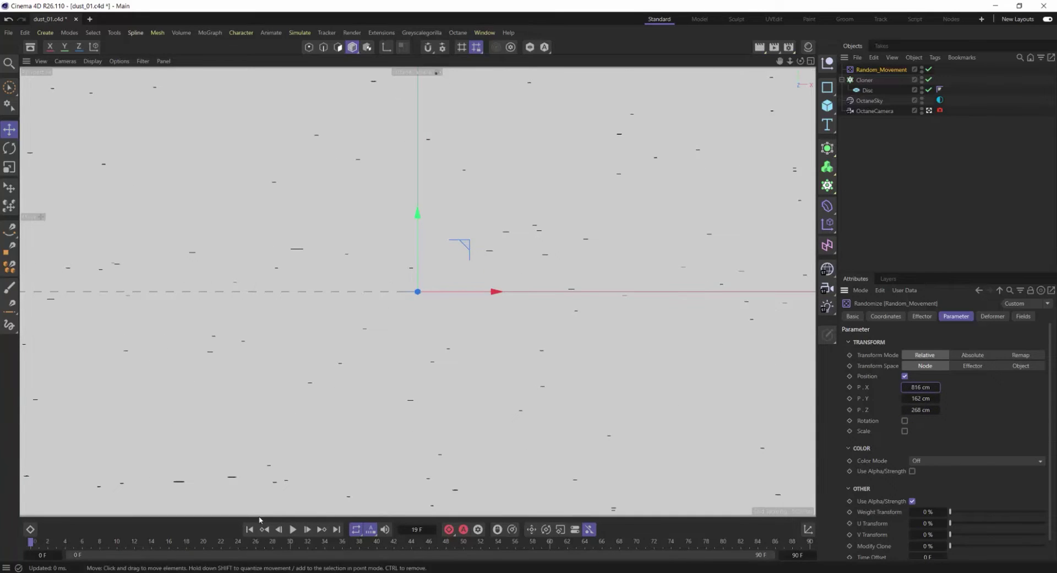
# Step: Orient the cloned disc toward +Z so the particles face the camera
pyautogui.click(865, 81)
pyautogui.click(951, 316)
pyautogui.moveTo(963, 366); pyautogui.dragTo(960, 368)
pyautogui.click(868, 91)
pyautogui.click(1014, 386)
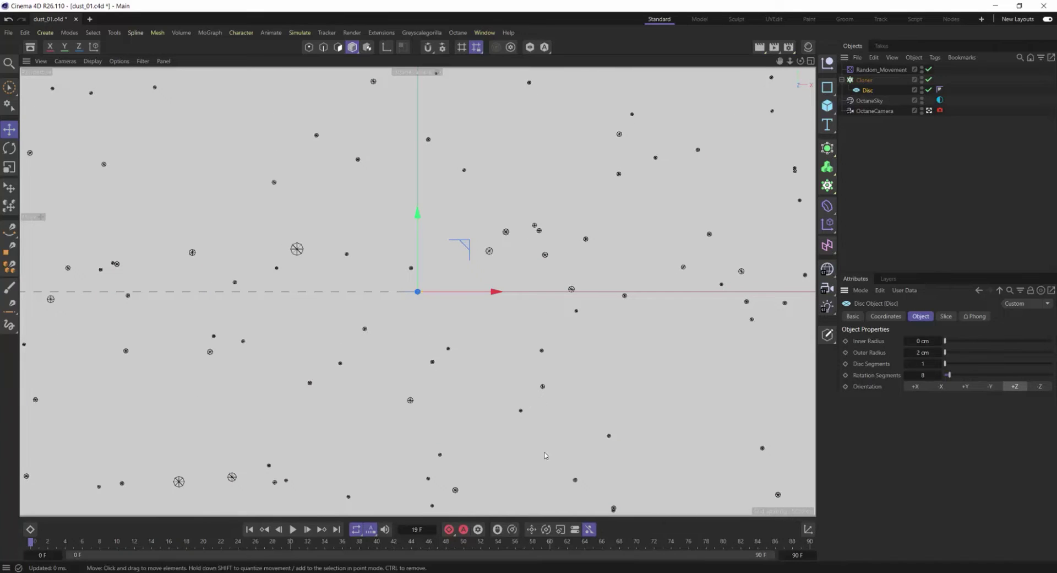
# Step: Switch Random_Movement's random mode to Noise and, with the animation playing, raise its X position offset to about 1941 cm
pyautogui.click(881, 70)
pyautogui.click(898, 410)
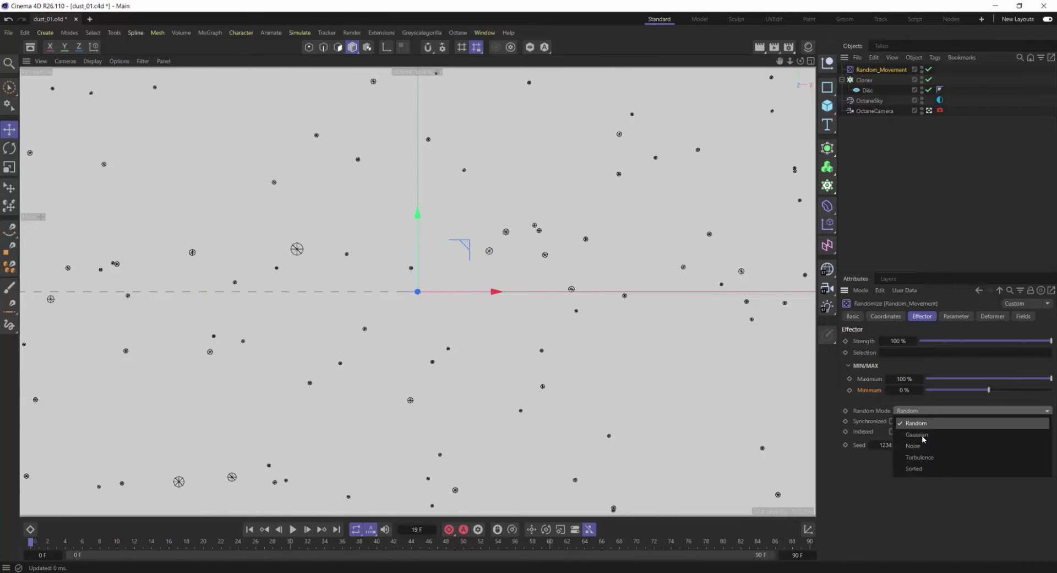
pyautogui.click(927, 453)
pyautogui.click(293, 529)
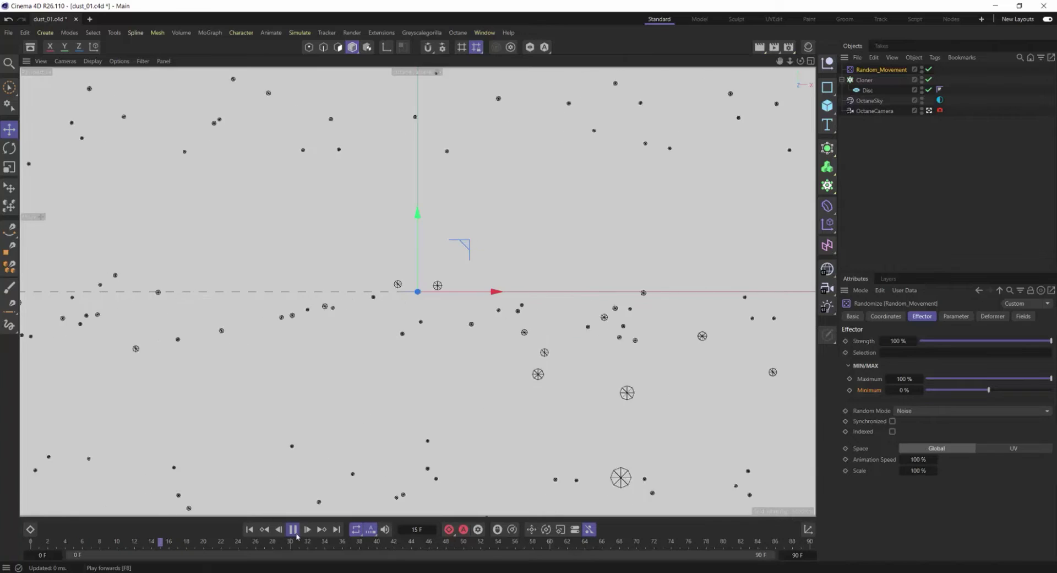
pyautogui.click(956, 317)
pyautogui.moveTo(937, 387); pyautogui.dragTo(1052, 383)
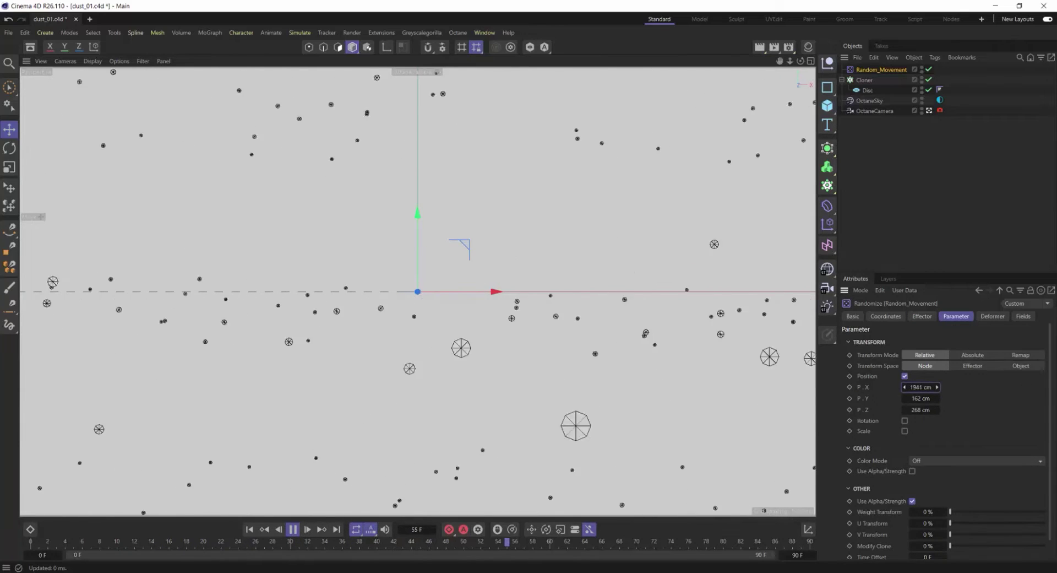
# Step: Set Random_Movement's noise scale to 1000 % and its animation speed to 20 %
pyautogui.click(922, 316)
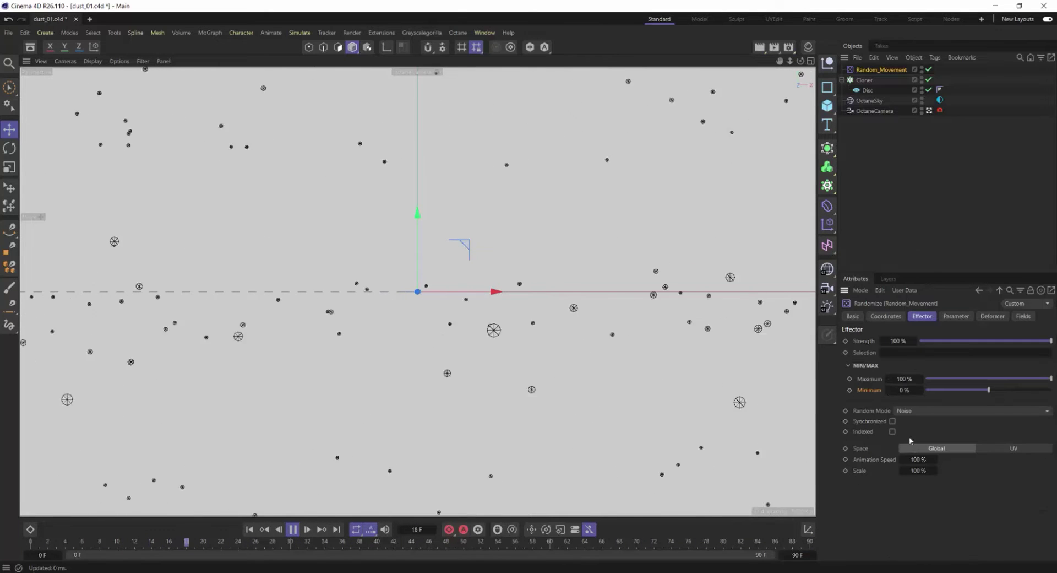
pyautogui.doubleClick(926, 471)
pyautogui.write('1000')
pyautogui.press('Return')
pyautogui.doubleClick(927, 462)
pyautogui.write('20')
pyautogui.press('Return')
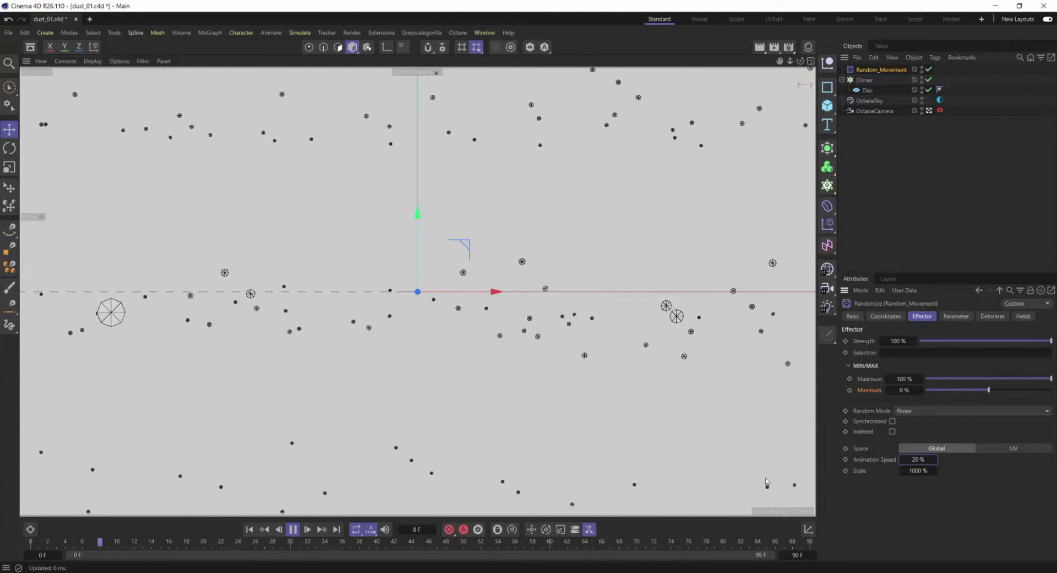
# Step: Change Random_Movement's X position offset and set its noise animation speed to 5 %
pyautogui.click(956, 316)
pyautogui.doubleClick(919, 388)
pyautogui.write('50')
pyautogui.press('Return')
pyautogui.click(922, 316)
pyautogui.doubleClick(918, 459)
pyautogui.write('5')
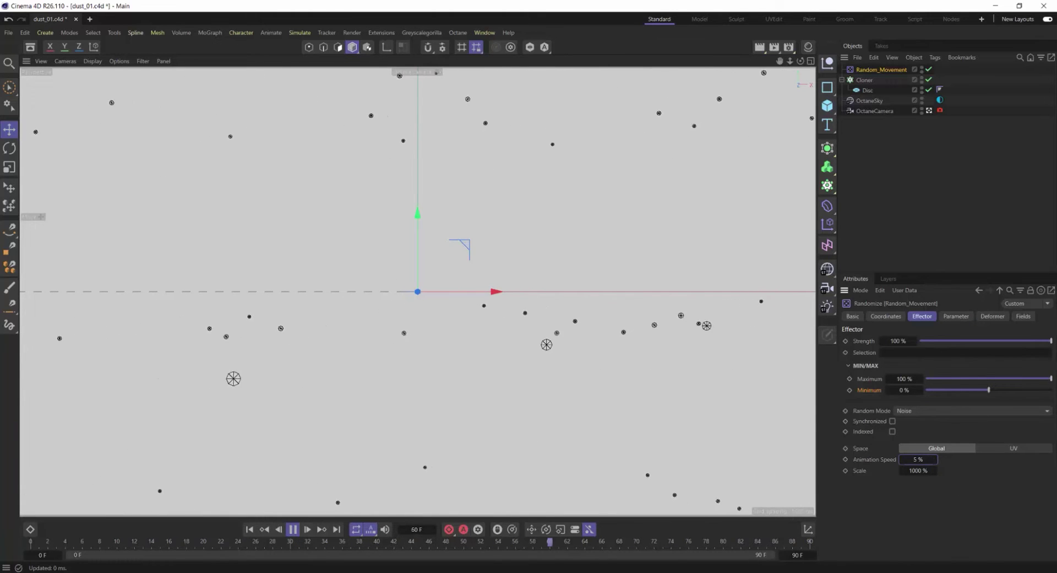
# Step: Enable rotation in Random_Movement with 360° on H, P and B, and set the noise scale to 20 %
pyautogui.click(956, 316)
pyautogui.press('0')
pyautogui.click(880, 70)
pyautogui.doubleClick(920, 431)
pyautogui.write('360')
pyautogui.doubleClick(924, 443)
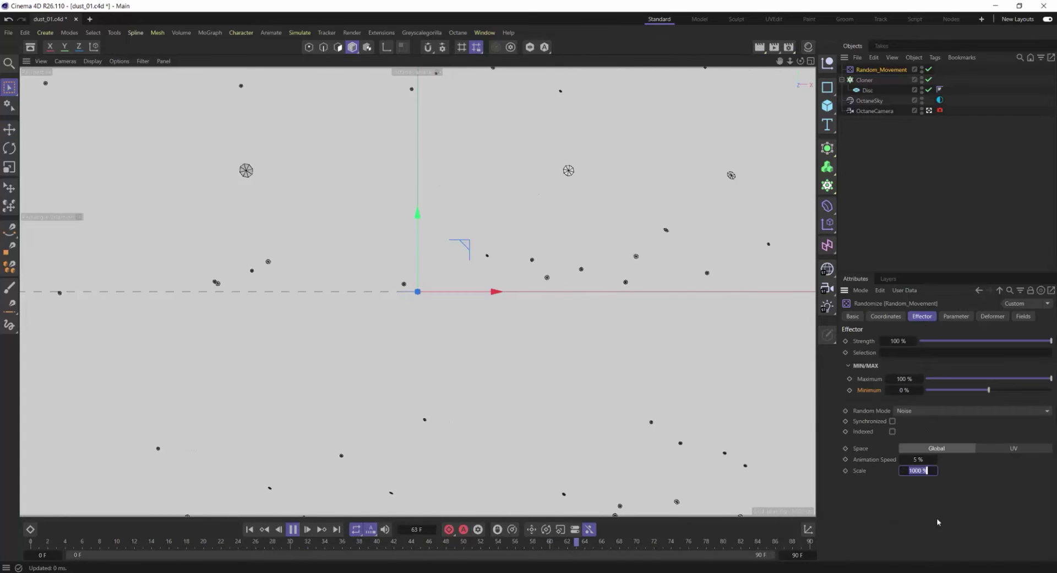
pyautogui.write('20')
pyautogui.press('Return')
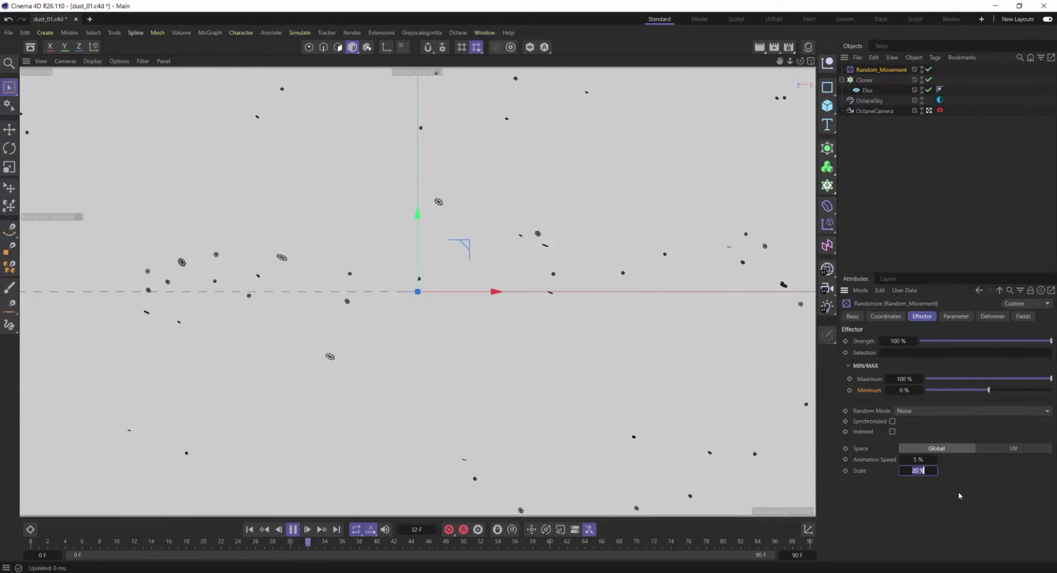
# Step: Raise Random_Movement's Y position offset to 832 cm and its rotation to about 4472° H, 654° P and 775° B
pyautogui.click(956, 316)
pyautogui.moveTo(937, 398); pyautogui.dragTo(937, 379)
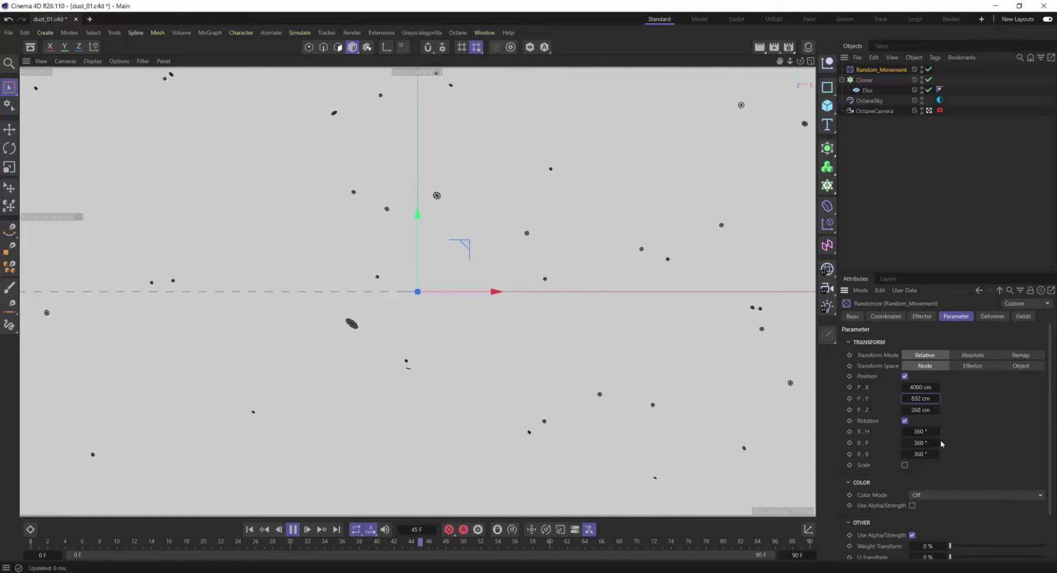
pyautogui.moveTo(937, 431); pyautogui.dragTo(969, 431)
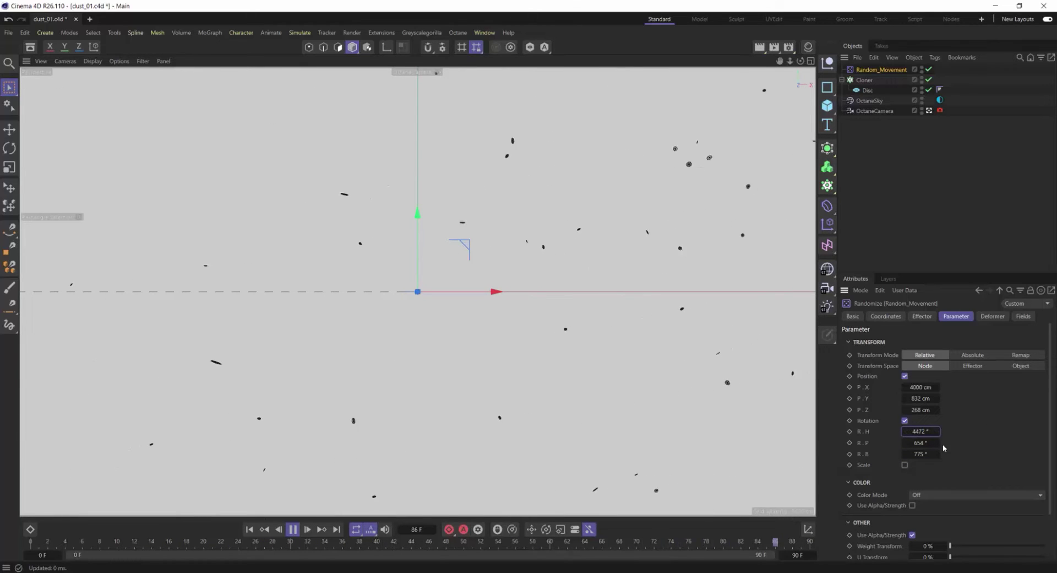
# Step: Set Random_Movement's animation speed to 1 % and noise scale to 10 %, and save the project with the animation rewound
pyautogui.click(920, 317)
pyautogui.click(925, 459)
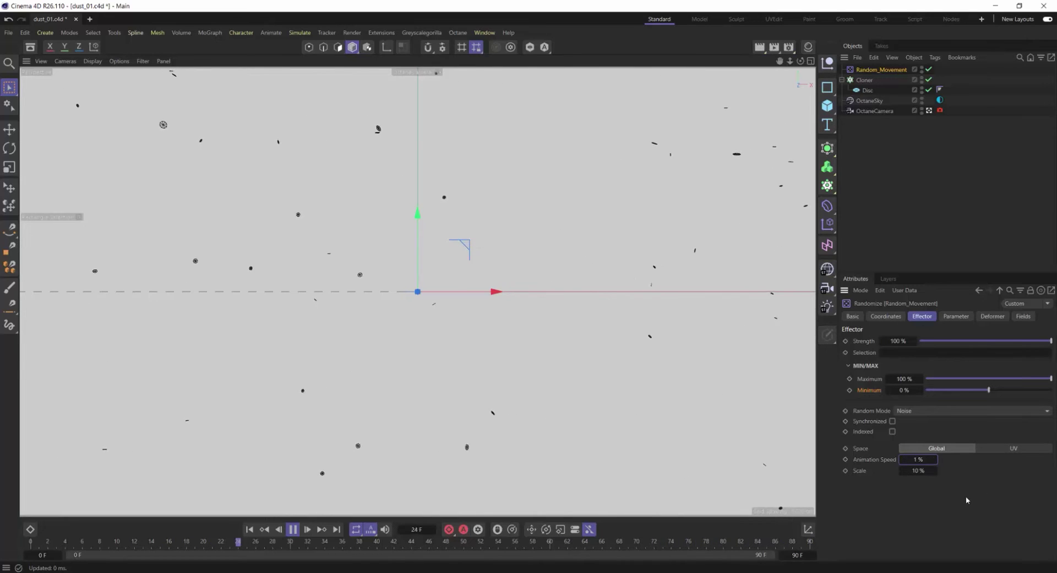
pyautogui.click(250, 530)
pyautogui.hotkey('ctrl', 's')
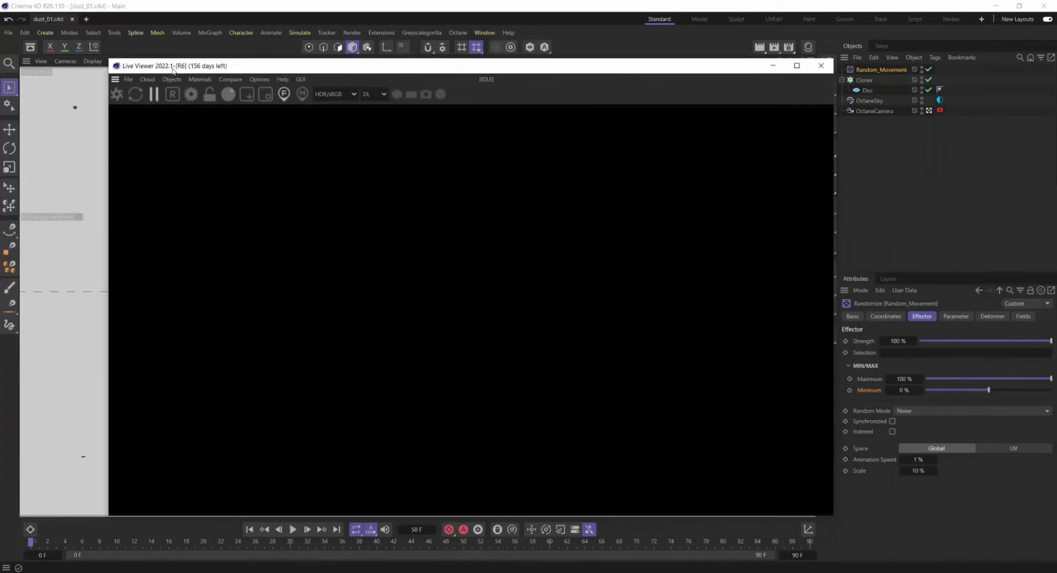
# Step: Start rendering the scene in the Octane Live Viewer and create an Octane Glossy material
pyautogui.moveTo(172, 65); pyautogui.dragTo(118, 64)
pyautogui.click(62, 92)
pyautogui.click(146, 77)
pyautogui.moveTo(162, 134)
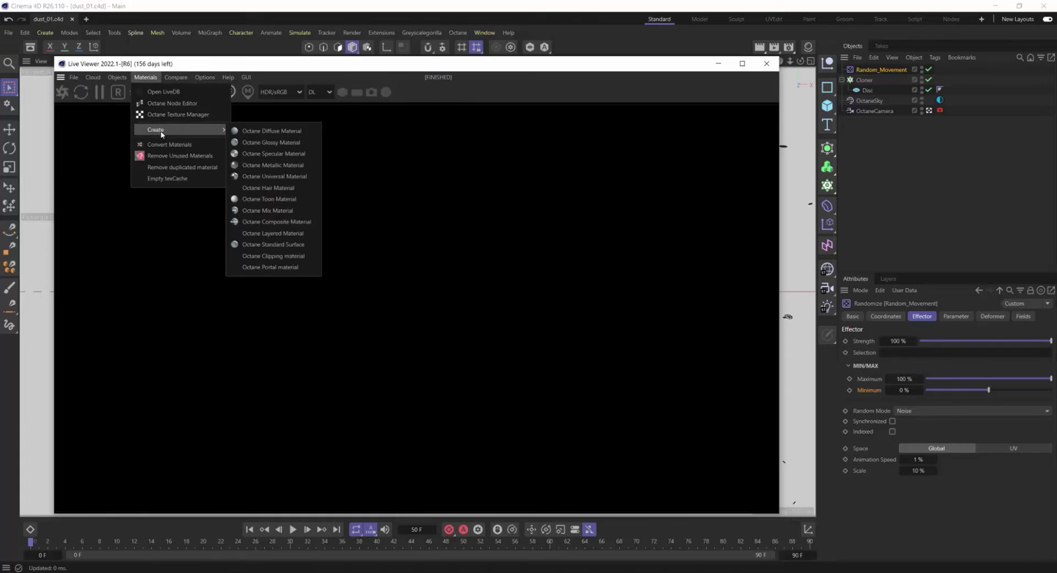
pyautogui.click(286, 143)
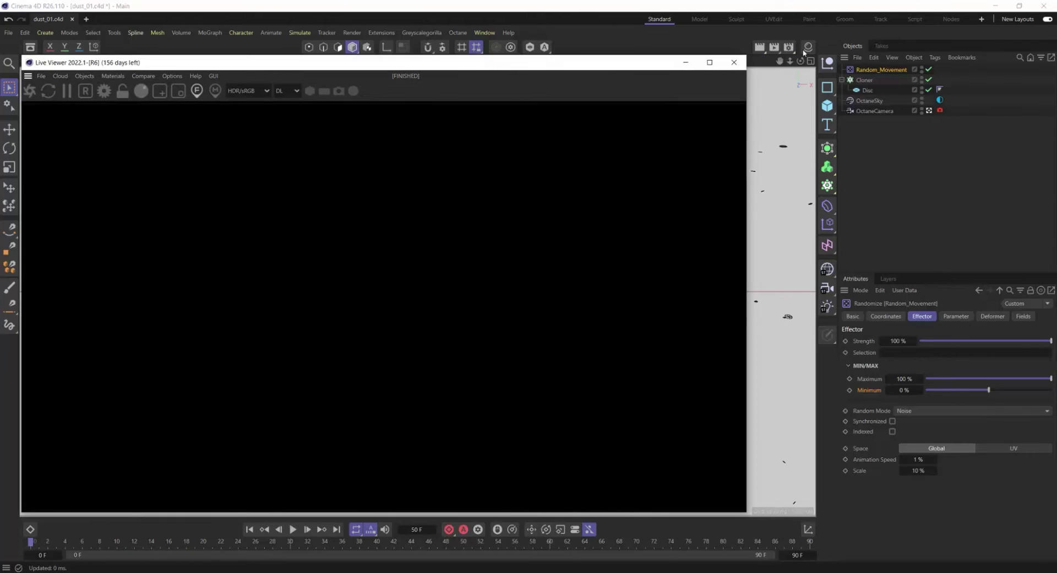
# Step: Examine the particle distribution around the camera in the four-view layout and review Random_Movement's transform parameters
pyautogui.click(811, 61)
pyautogui.moveTo(611, 63); pyautogui.dragTo(683, 258)
pyautogui.click(412, 61)
pyautogui.click(811, 61)
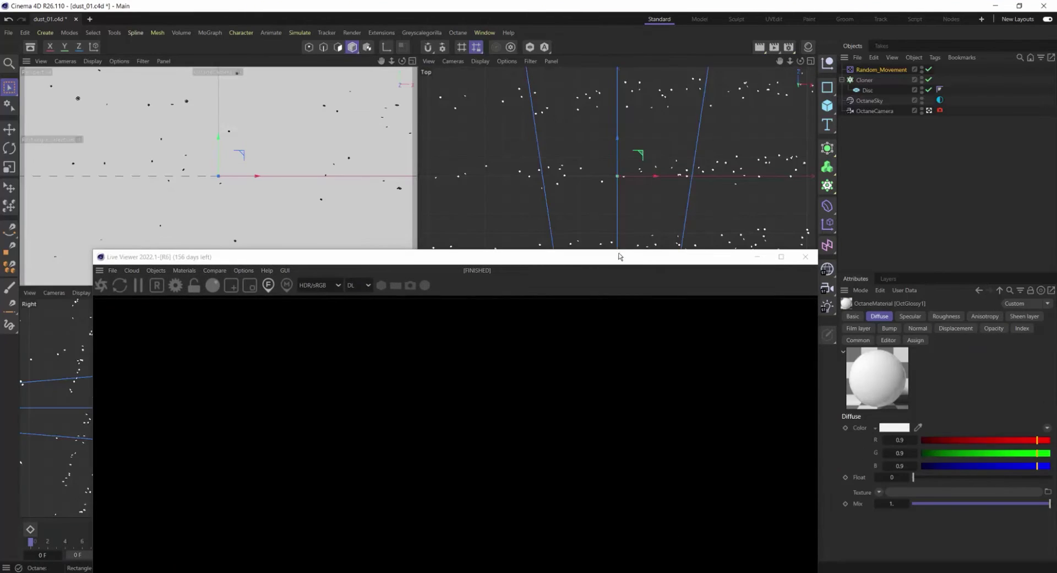
pyautogui.moveTo(581, 260); pyautogui.dragTo(450, 357)
pyautogui.click(877, 110)
pyautogui.click(865, 80)
pyautogui.click(871, 69)
pyautogui.click(955, 317)
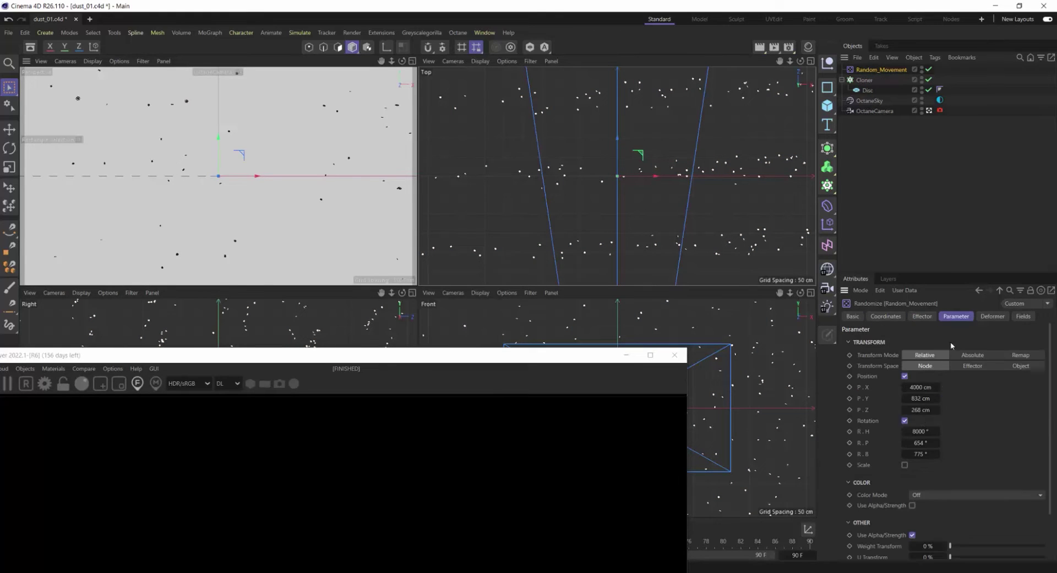
pyautogui.moveTo(552, 355); pyautogui.dragTo(661, 213)
pyautogui.middleClick(397, 173)
pyautogui.moveTo(457, 214); pyautogui.dragTo(427, 72)
# Step: Add a second Octane sky as an HDRI environment and give it an HDRI Link Plus tag
pyautogui.click(103, 86)
pyautogui.click(119, 124)
pyautogui.rightClick(876, 70)
pyautogui.click(920, 203)
# Step: Link the new sky's ImageTexture to the HDRI Link Plus tag and load Three_Softboxes_Studio1_sm.exr
pyautogui.click(968, 361)
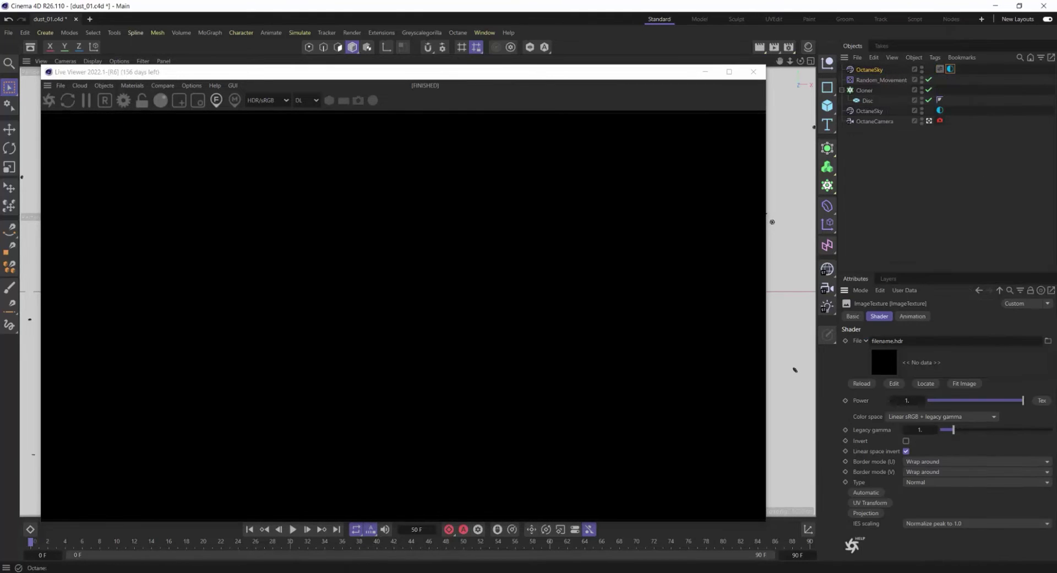
pyautogui.click(939, 70)
pyautogui.click(882, 316)
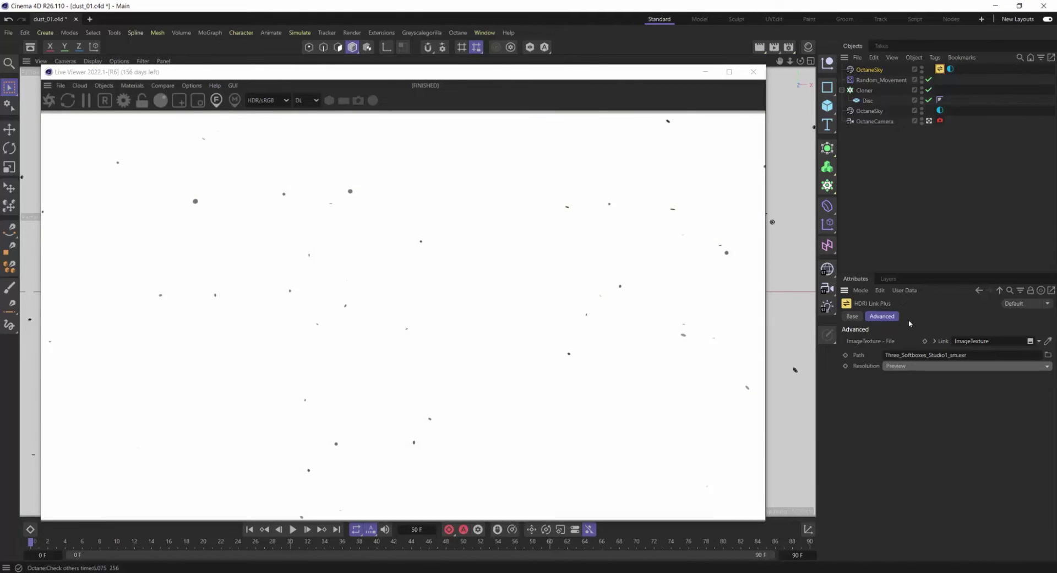
# Step: Set the black sky's environment type to Visible environment and move the HDRI sky below it in the object list
pyautogui.click(940, 110)
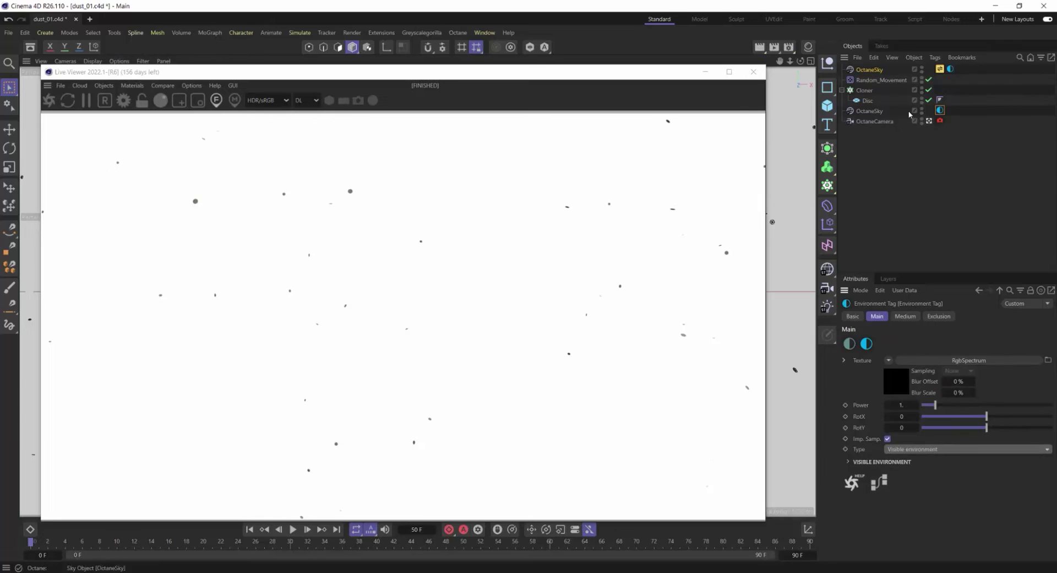
pyautogui.click(896, 381)
pyautogui.moveTo(870, 70); pyautogui.dragTo(880, 117)
pyautogui.click(950, 111)
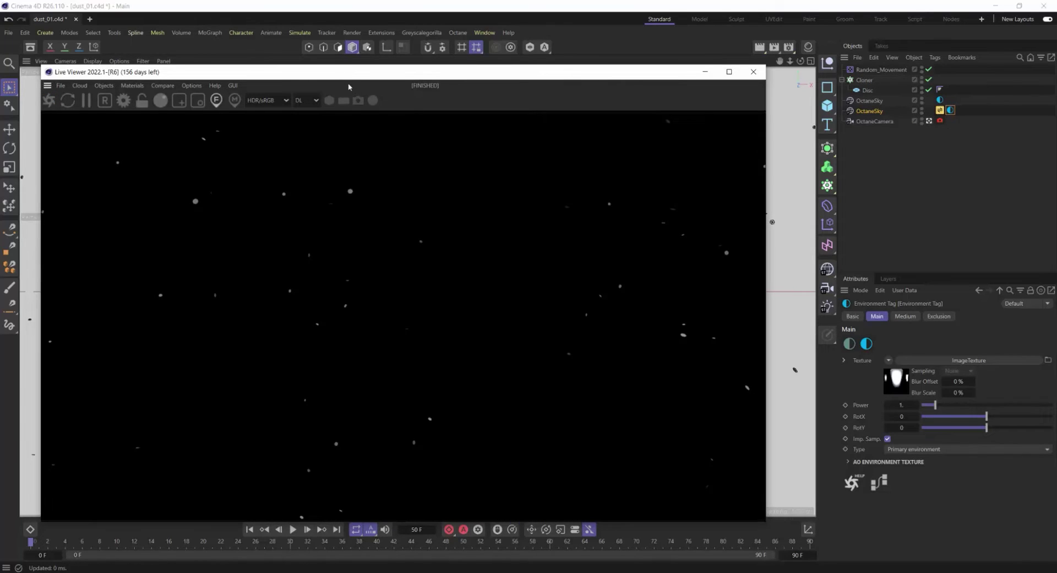
# Step: Turn off the Octane camera's auto focus, pick a particle as the focus point and set the aperture to 20 cm
pyautogui.moveTo(347, 73); pyautogui.dragTo(330, 46)
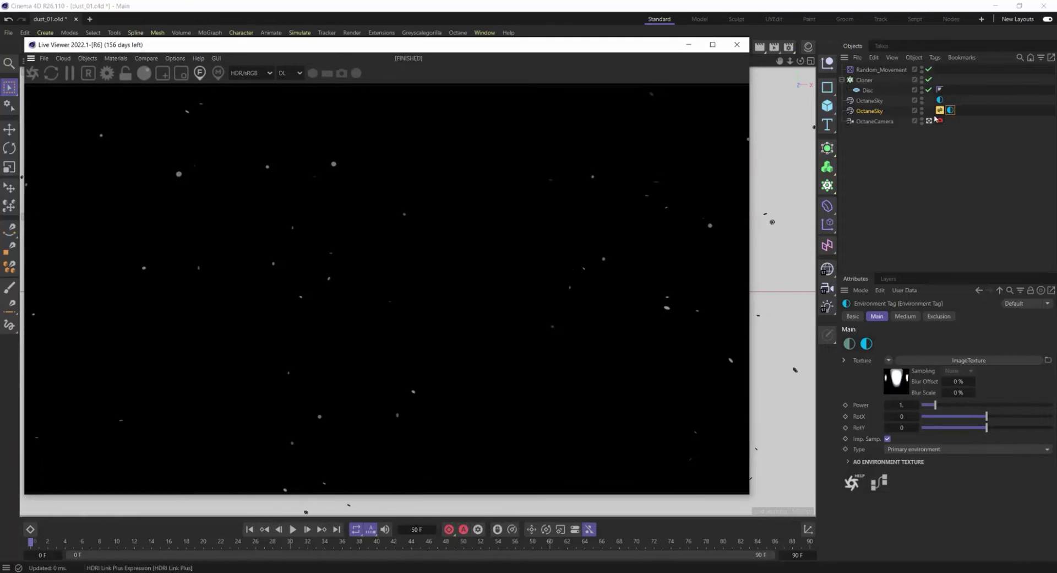
pyautogui.click(940, 121)
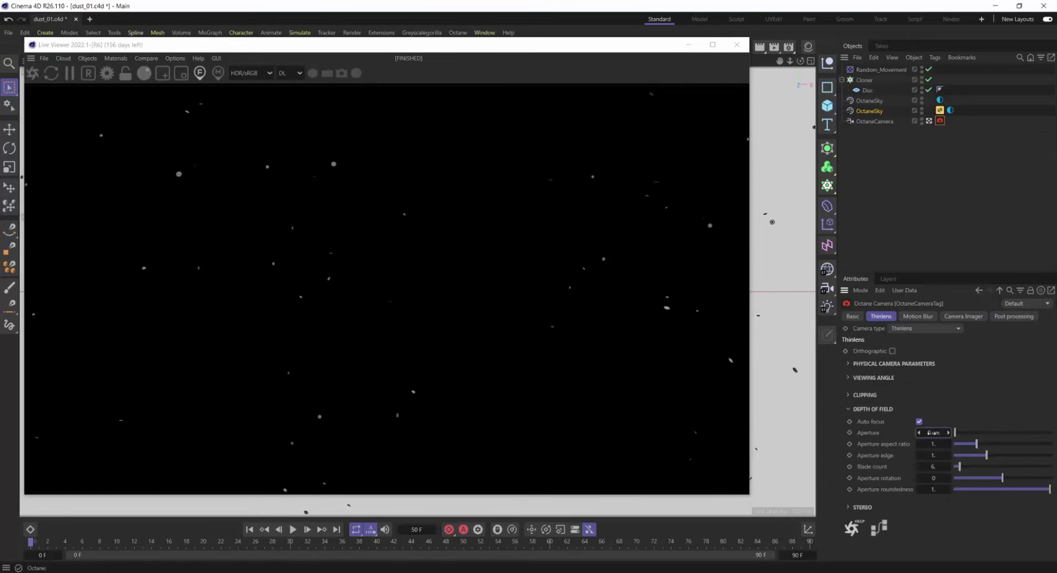
pyautogui.click(919, 421)
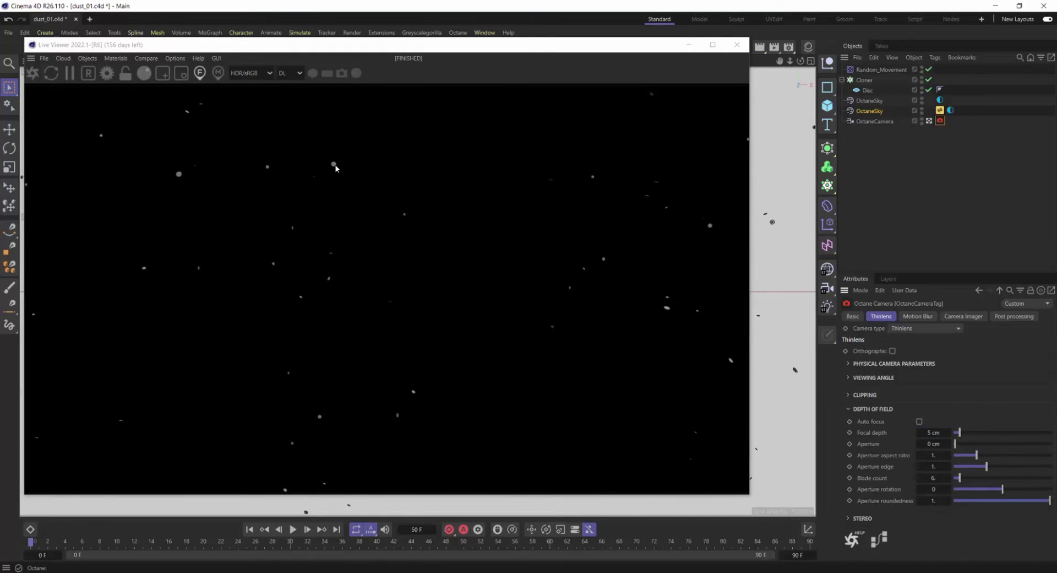
pyautogui.click(274, 267)
pyautogui.moveTo(955, 444); pyautogui.dragTo(962, 444)
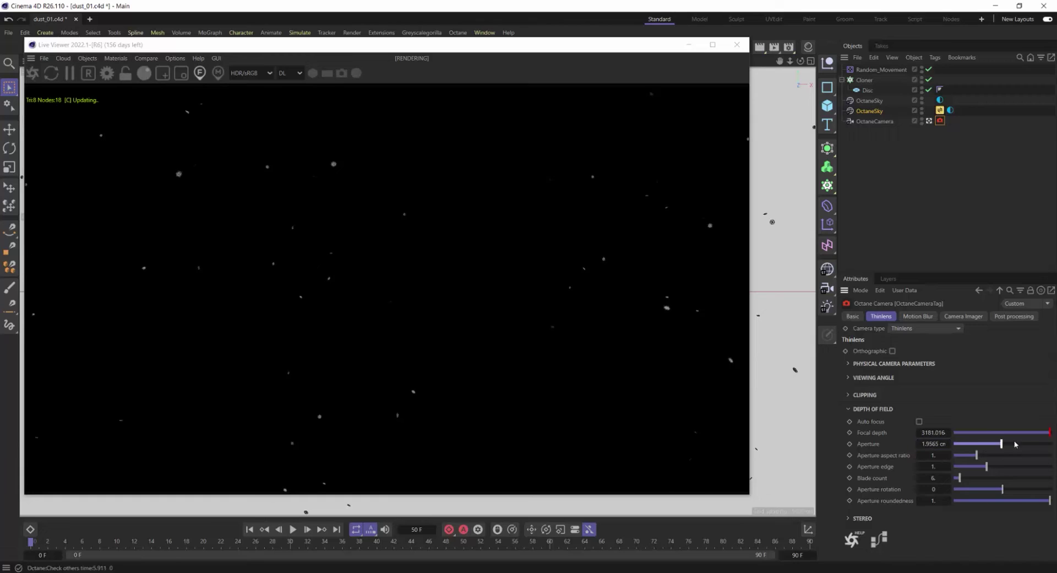
pyautogui.write('20')
pyautogui.press('Return')
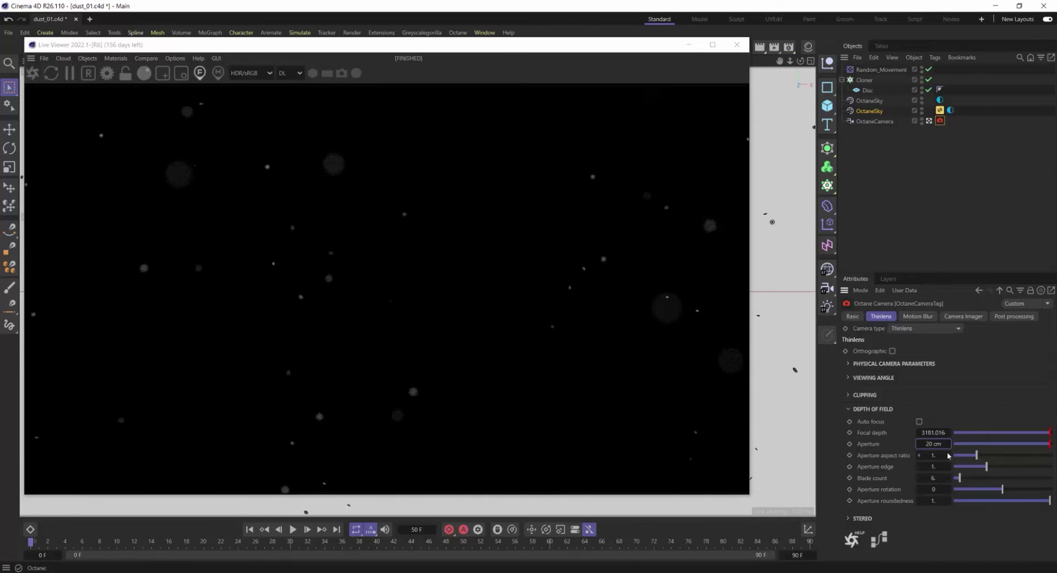
# Step: Enable the Octane camera's Camera Imager, raise the exposure to about 6.26 and set the aperture edge to 3
pyautogui.click(964, 316)
pyautogui.click(915, 351)
pyautogui.moveTo(958, 404); pyautogui.dragTo(1032, 405)
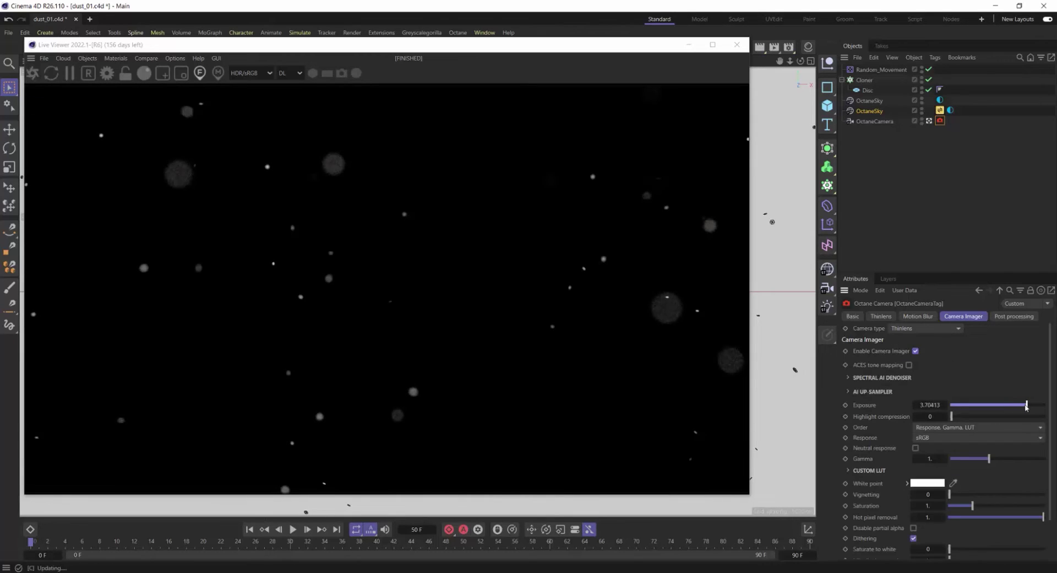
pyautogui.click(107, 73)
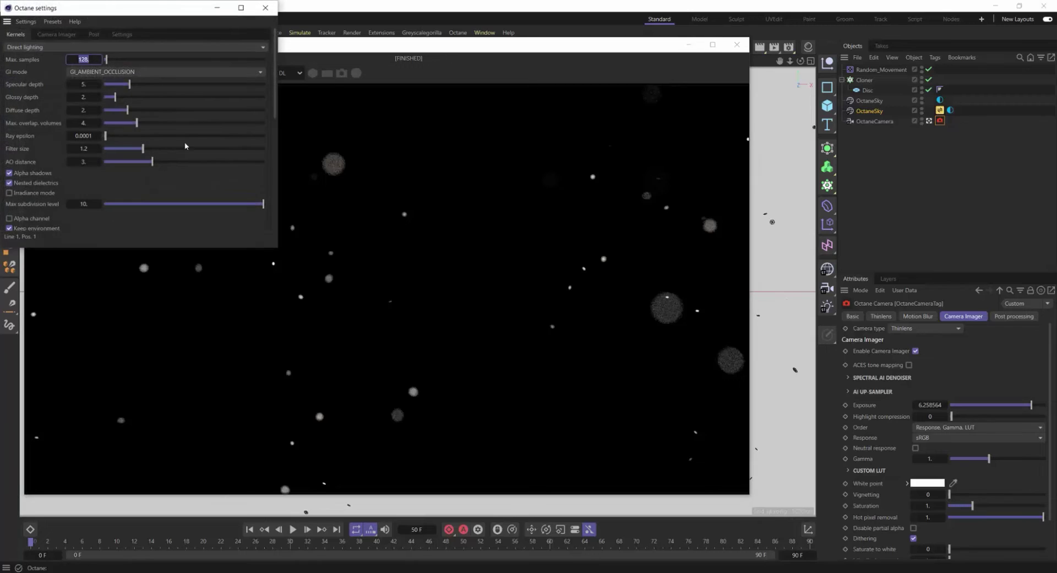
pyautogui.click(266, 8)
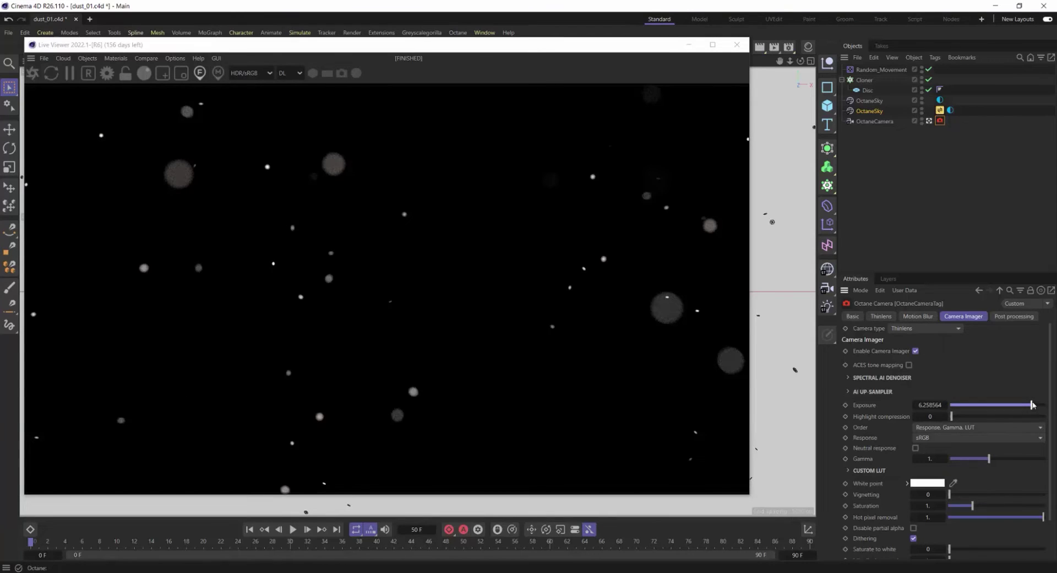
pyautogui.click(881, 315)
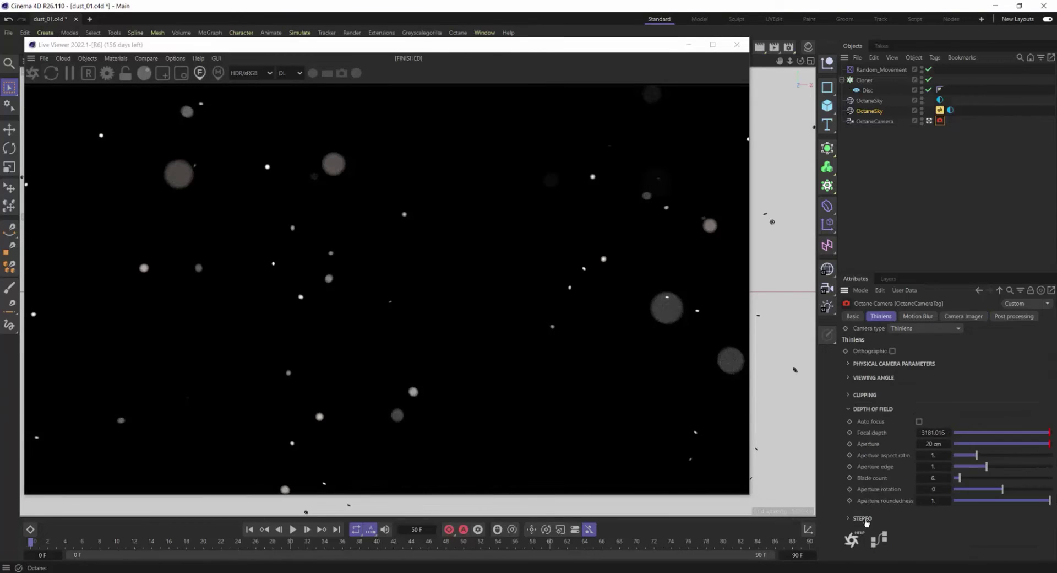
pyautogui.moveTo(983, 467); pyautogui.dragTo(999, 512)
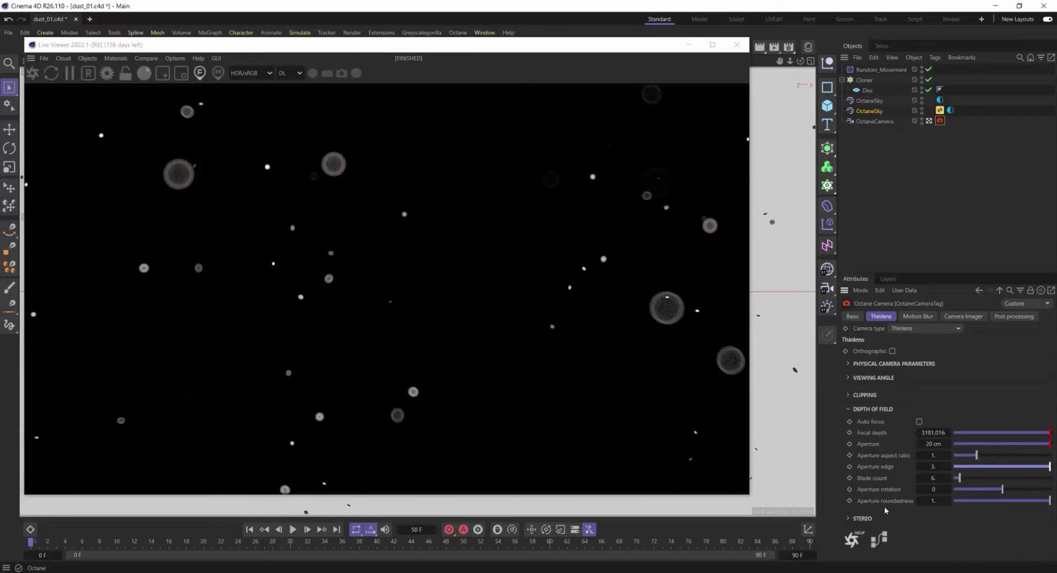
# Step: Play back the dust animation to review the particle movement, stop it and return to frame 0
pyautogui.moveTo(416, 49); pyautogui.dragTo(463, 38)
pyautogui.click(293, 529)
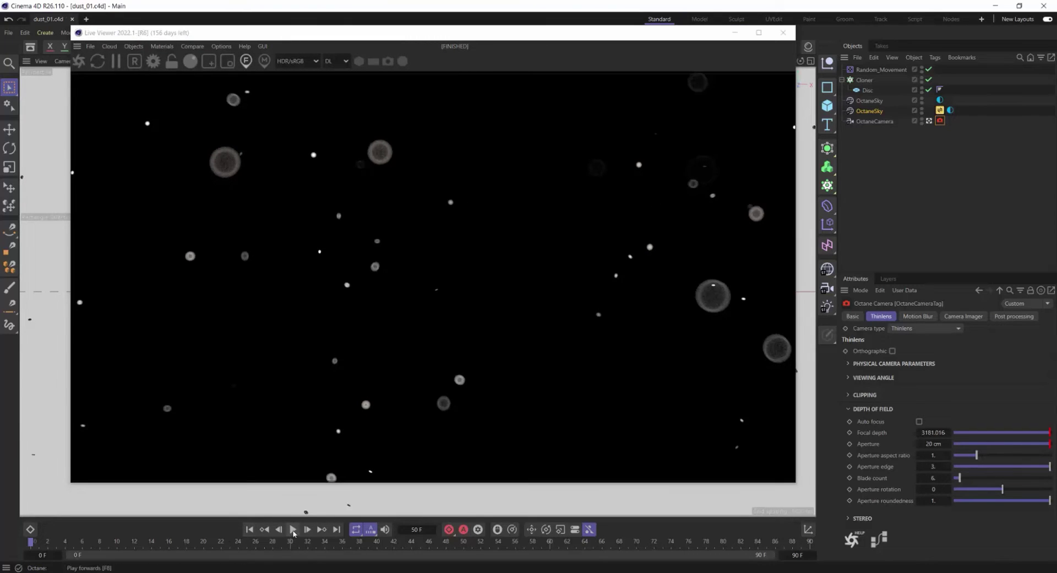
pyautogui.click(294, 530)
pyautogui.click(249, 529)
pyautogui.moveTo(427, 34); pyautogui.dragTo(515, 64)
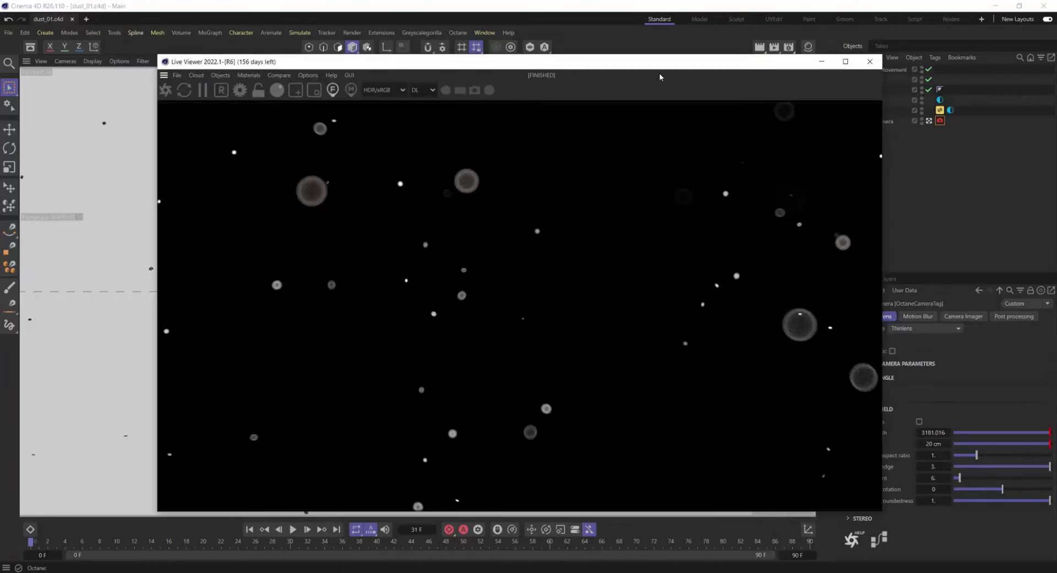
# Step: Sketch eight short, squiggly freehand splines in the front view, just beside the camera's center
pyautogui.click(822, 62)
pyautogui.click(810, 61)
pyautogui.click(811, 292)
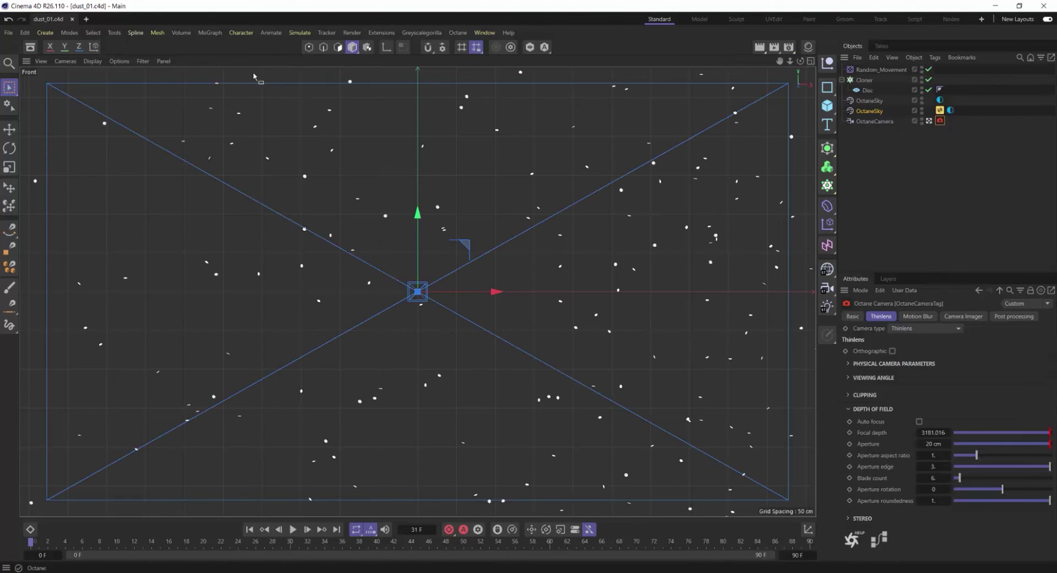
pyautogui.click(10, 229)
pyautogui.moveTo(10, 229)
pyautogui.mouseDown()
pyautogui.moveTo(51, 249)
pyautogui.moveTo(50, 266)
pyautogui.mouseUp()
pyautogui.moveTo(541, 284)
pyautogui.mouseDown()
pyautogui.moveTo(529, 269)
pyautogui.moveTo(549, 269)
pyautogui.moveTo(514, 276)
pyautogui.moveTo(539, 257)
pyautogui.mouseUp()
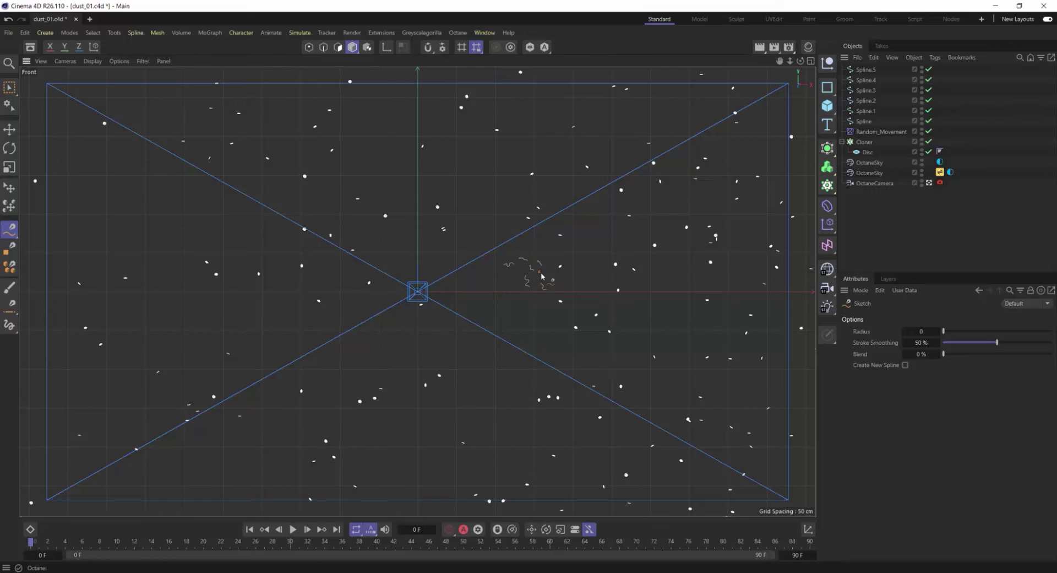
pyautogui.moveTo(544, 279); pyautogui.dragTo(512, 281)
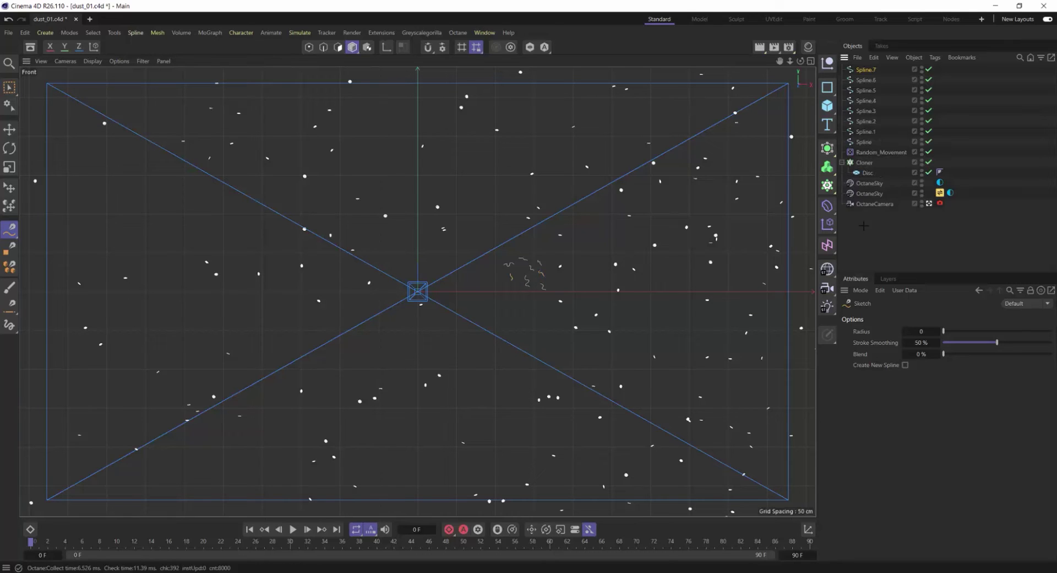
# Step: Center the axis of each sketched spline on its own points with the Axis Center tool
pyautogui.click(864, 142)
pyautogui.click(385, 49)
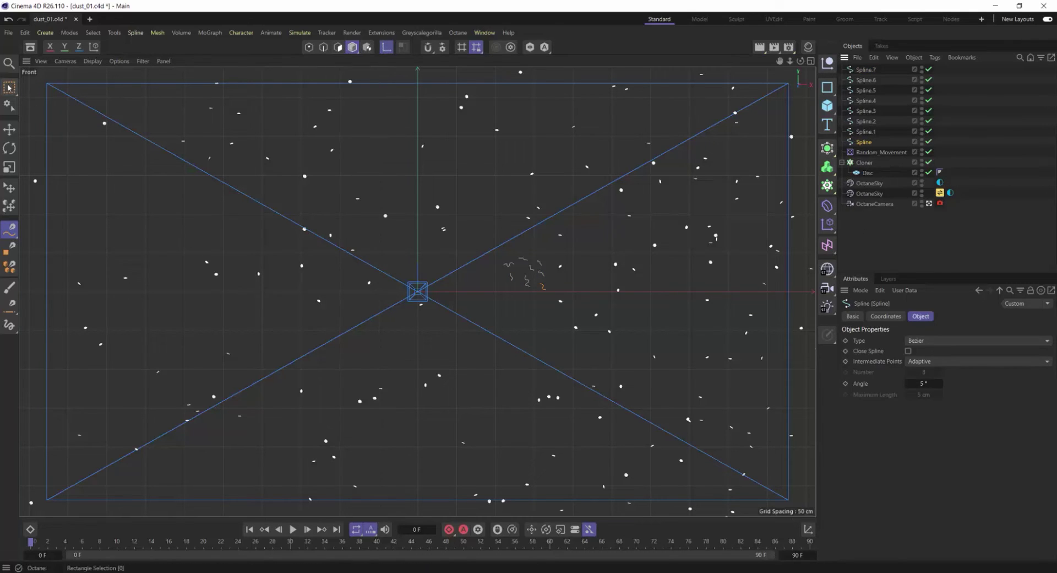
pyautogui.moveTo(9, 88); pyautogui.dragTo(33, 89)
pyautogui.click(114, 33)
pyautogui.moveTo(144, 195)
pyautogui.click(272, 201)
pyautogui.click(334, 343)
pyautogui.moveTo(292, 194); pyautogui.dragTo(158, 180)
pyautogui.click(865, 132)
pyautogui.click(195, 328)
pyautogui.click(866, 122)
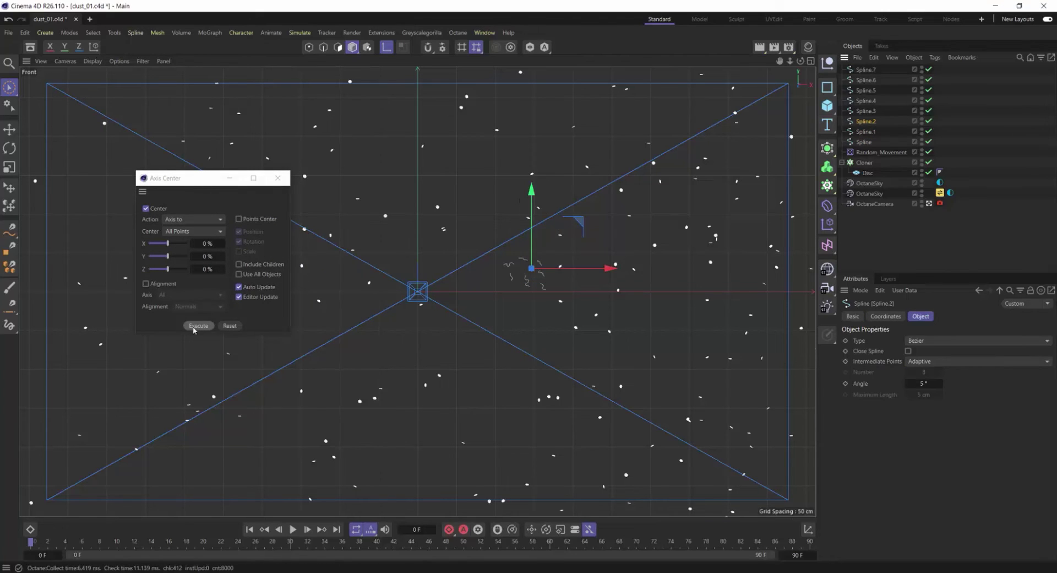
pyautogui.click(277, 178)
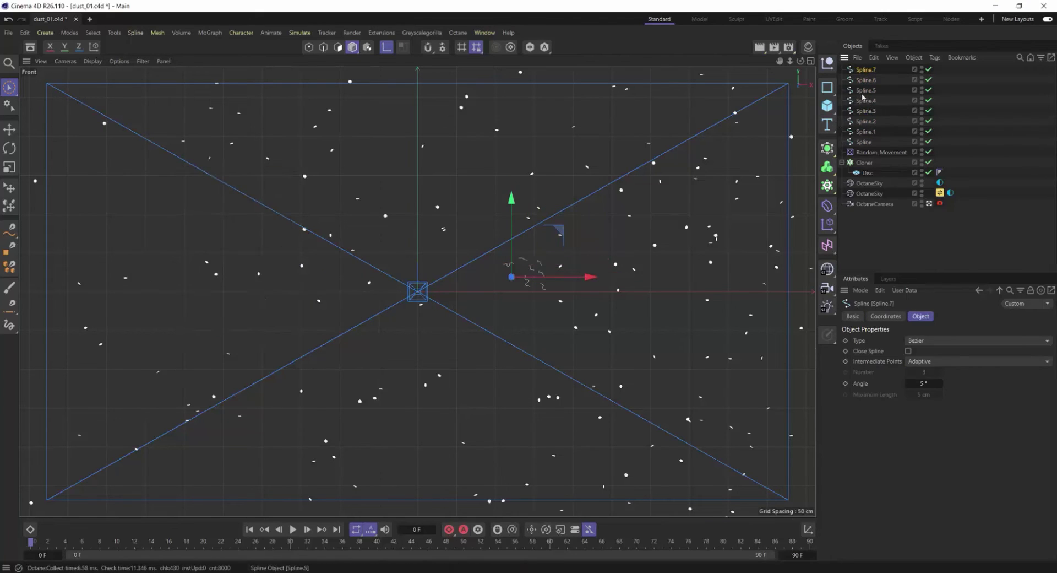
# Step: Nest all eight splines inside the Cloner and add eight Disc copies so that discs and splines alternate
pyautogui.keyDown('shift'); pyautogui.click(867, 73); pyautogui.keyUp('shift')
pyautogui.moveTo(872, 164); pyautogui.dragTo(870, 158)
pyautogui.keyDown('ctrl'); pyautogui.moveTo(870, 162); pyautogui.dragTo(871, 147); pyautogui.keyUp('ctrl')
pyautogui.keyDown('ctrl'); pyautogui.moveTo(870, 152); pyautogui.dragTo(870, 127); pyautogui.keyUp('ctrl')
pyautogui.keyDown('ctrl'); pyautogui.moveTo(869, 131); pyautogui.dragTo(870, 106); pyautogui.keyUp('ctrl')
pyautogui.keyDown('ctrl'); pyautogui.moveTo(871, 110); pyautogui.dragTo(870, 86); pyautogui.keyUp('ctrl')
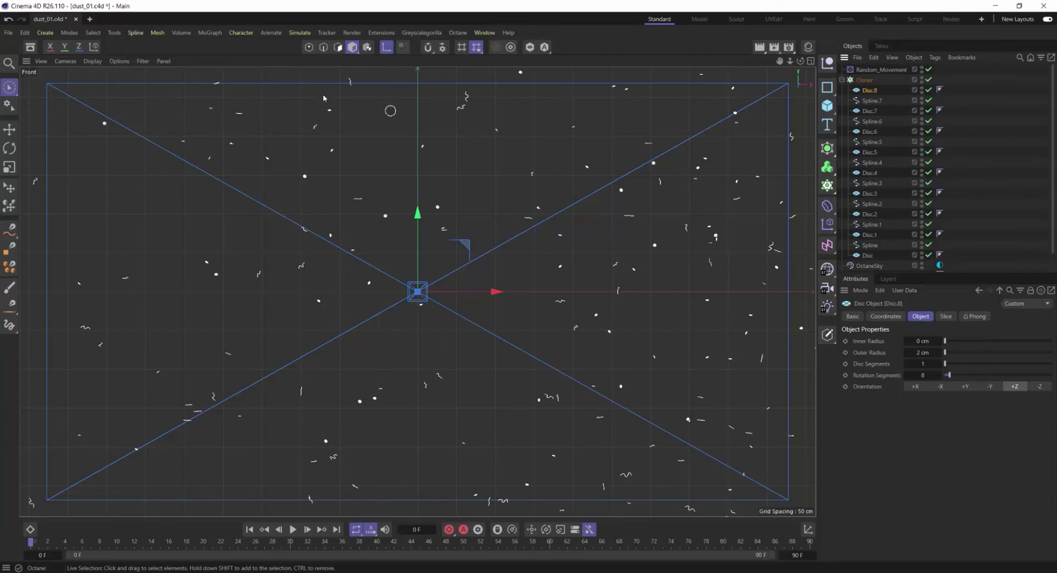
# Step: Return to the camera view and wrap each of the Cloner's eight splines in its own Sweep object
pyautogui.click(810, 61)
pyautogui.click(411, 61)
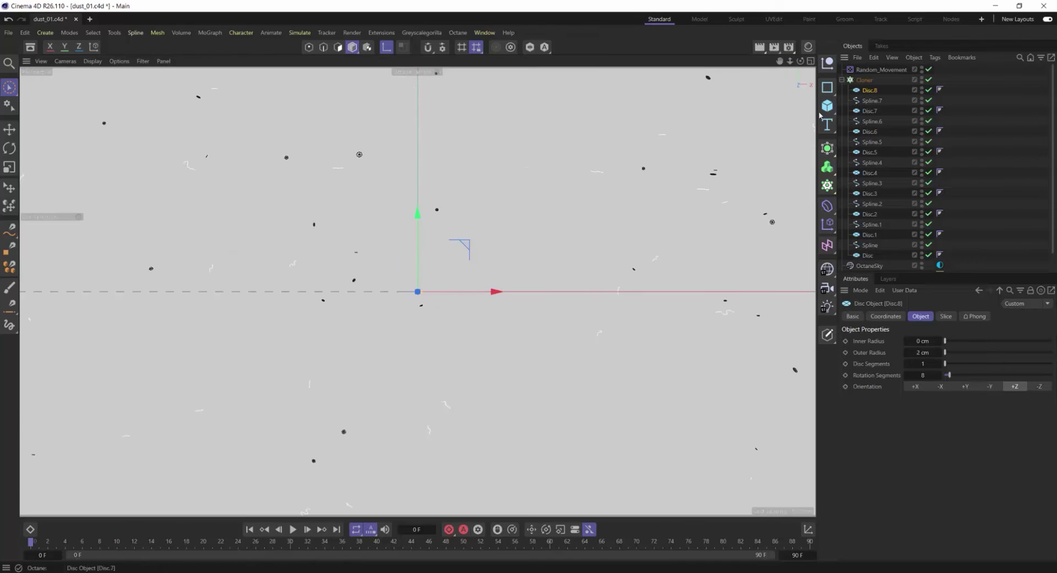
pyautogui.rightClick(872, 103)
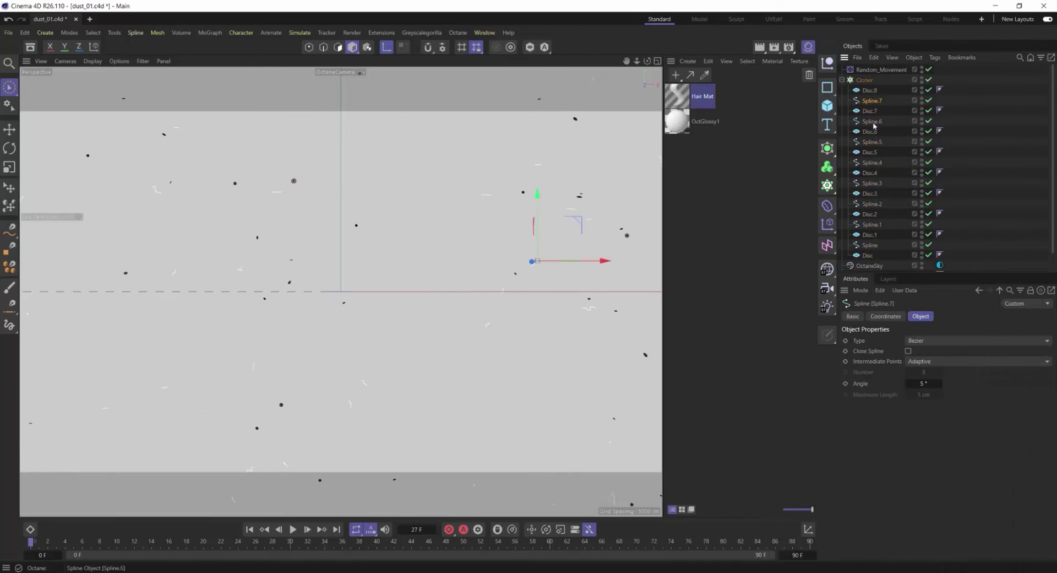
pyautogui.keyDown('ctrl'); pyautogui.click(872, 121); pyautogui.keyUp('ctrl')
pyautogui.keyDown('ctrl'); pyautogui.click(872, 141); pyautogui.keyUp('ctrl')
pyautogui.keyDown('ctrl'); pyautogui.click(872, 162); pyautogui.keyUp('ctrl')
pyautogui.keyDown('ctrl'); pyautogui.click(872, 183); pyautogui.keyUp('ctrl')
pyautogui.click(827, 169)
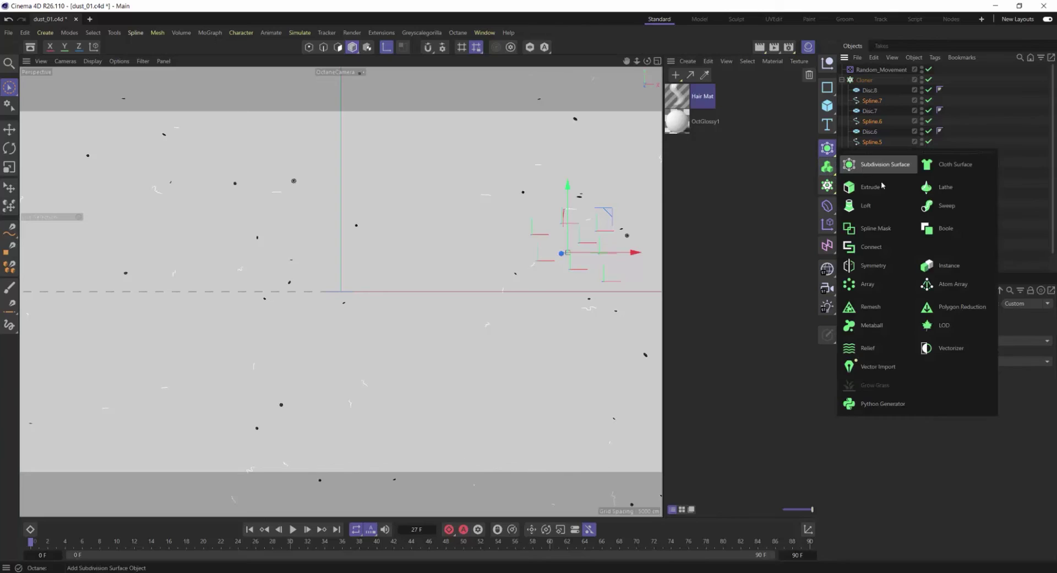
pyautogui.keyDown('alt'); pyautogui.click(967, 204); pyautogui.keyUp('alt')
# Step: Add a circle profile with a 0.05 cm radius to each of the eight Sweep objects
pyautogui.click(827, 87)
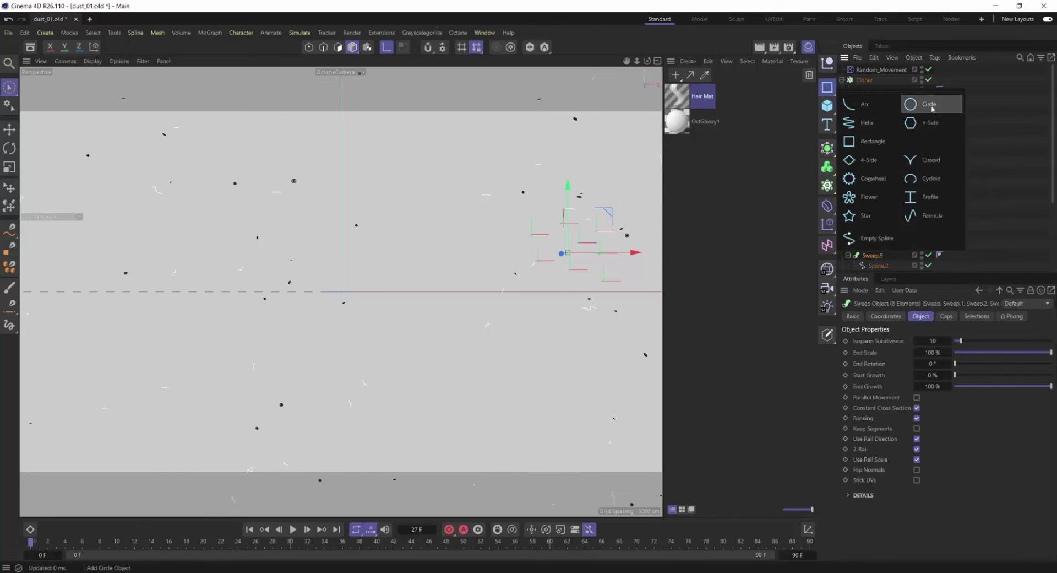
pyautogui.keyDown('shift'); pyautogui.click(921, 103); pyautogui.keyUp('shift')
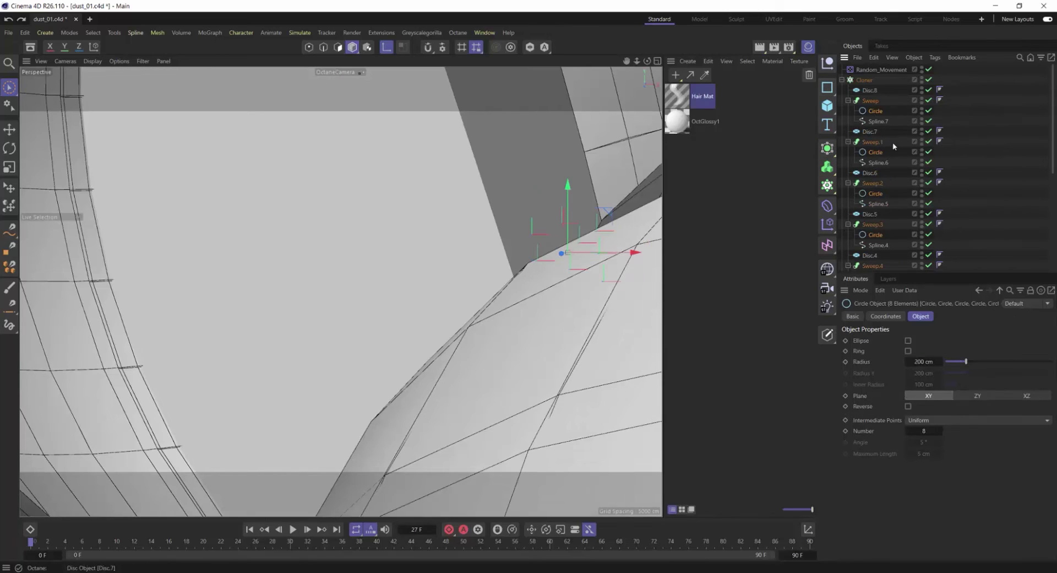
pyautogui.write('1')
pyautogui.press('Return')
# Step: Try placing each spline above its circle within the Sweep objects and collapse their hierarchies
pyautogui.moveTo(883, 122); pyautogui.dragTo(883, 107)
pyautogui.moveTo(877, 161); pyautogui.dragTo(878, 147)
pyautogui.moveTo(879, 204); pyautogui.dragTo(877, 192)
pyautogui.click(848, 100)
pyautogui.click(848, 121)
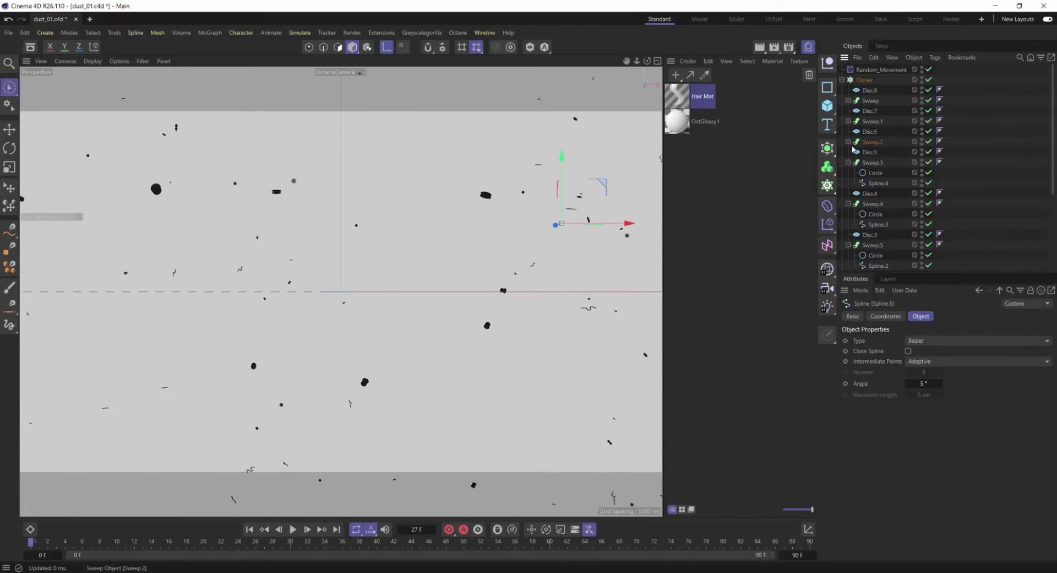
pyautogui.click(848, 142)
pyautogui.click(847, 163)
pyautogui.moveTo(878, 170); pyautogui.dragTo(870, 188)
pyautogui.click(848, 183)
pyautogui.moveTo(875, 224); pyautogui.dragTo(874, 209)
pyautogui.click(847, 204)
pyautogui.moveTo(875, 245); pyautogui.dragTo(874, 230)
pyautogui.click(848, 224)
pyautogui.moveTo(875, 265); pyautogui.dragTo(874, 251)
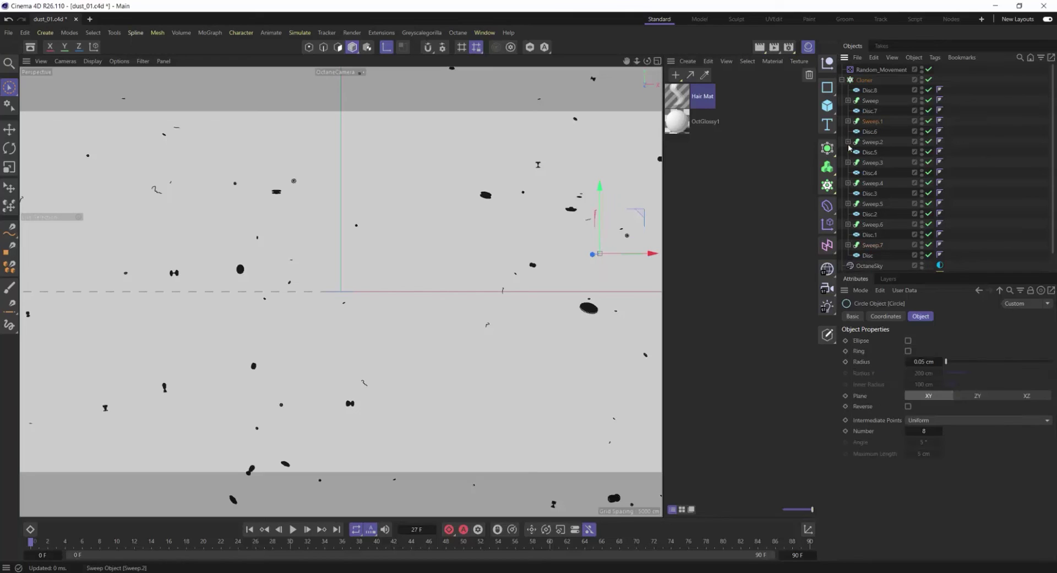
# Step: Move each circle profile back above its spline within the Sweep objects
pyautogui.click(848, 143)
pyautogui.moveTo(875, 163); pyautogui.dragTo(874, 147)
pyautogui.moveTo(875, 183); pyautogui.dragTo(874, 168)
pyautogui.click(847, 163)
pyautogui.click(848, 183)
pyautogui.moveTo(875, 204)
pyautogui.mouseDown()
pyautogui.moveTo(873, 188)
pyautogui.moveTo(880, 210)
pyautogui.mouseUp()
pyautogui.click(848, 204)
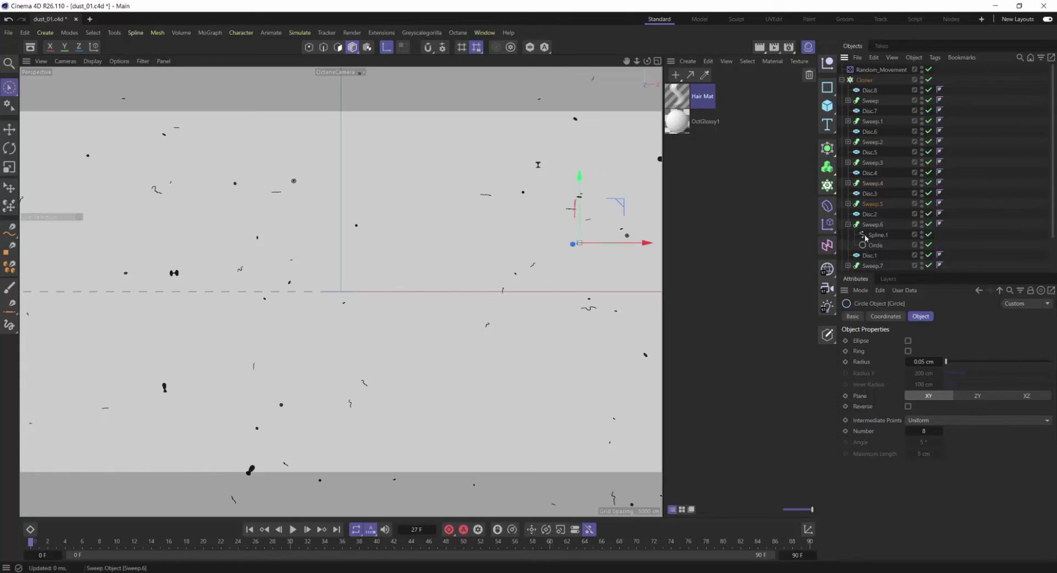
pyautogui.moveTo(879, 255); pyautogui.dragTo(879, 252)
# Step: Set the Cloner's grid count to 40 × 40 × 40 with the live render in view
pyautogui.moveTo(527, 114); pyautogui.dragTo(249, 48)
pyautogui.click(865, 80)
pyautogui.moveTo(932, 410); pyautogui.dragTo(976, 412)
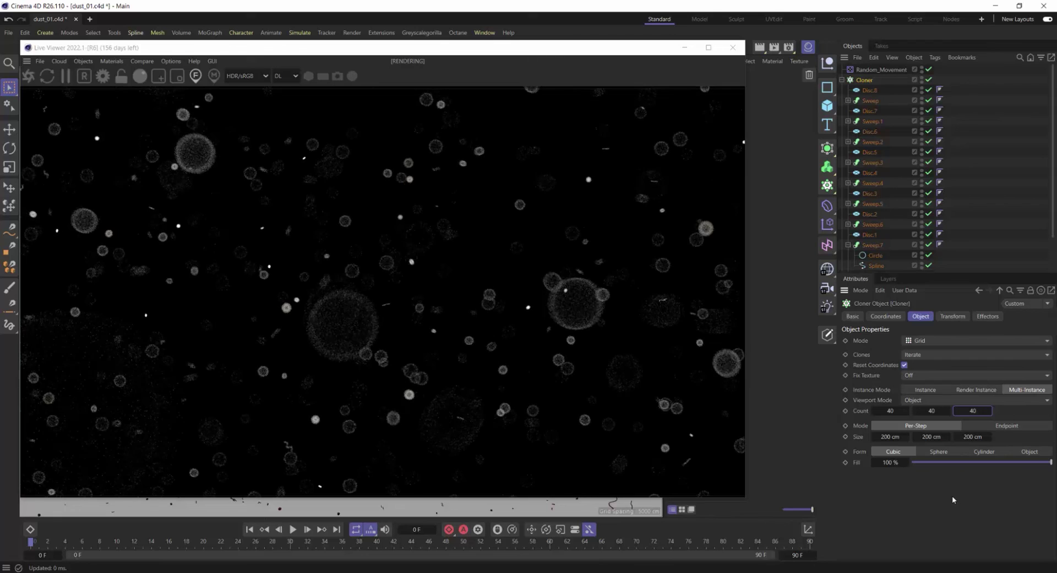
# Step: Apply the OctGlossy1 material to the Cloner
pyautogui.moveTo(593, 48); pyautogui.dragTo(477, 58)
pyautogui.moveTo(678, 120); pyautogui.dragTo(865, 81)
pyautogui.moveTo(382, 60); pyautogui.dragTo(489, 55)
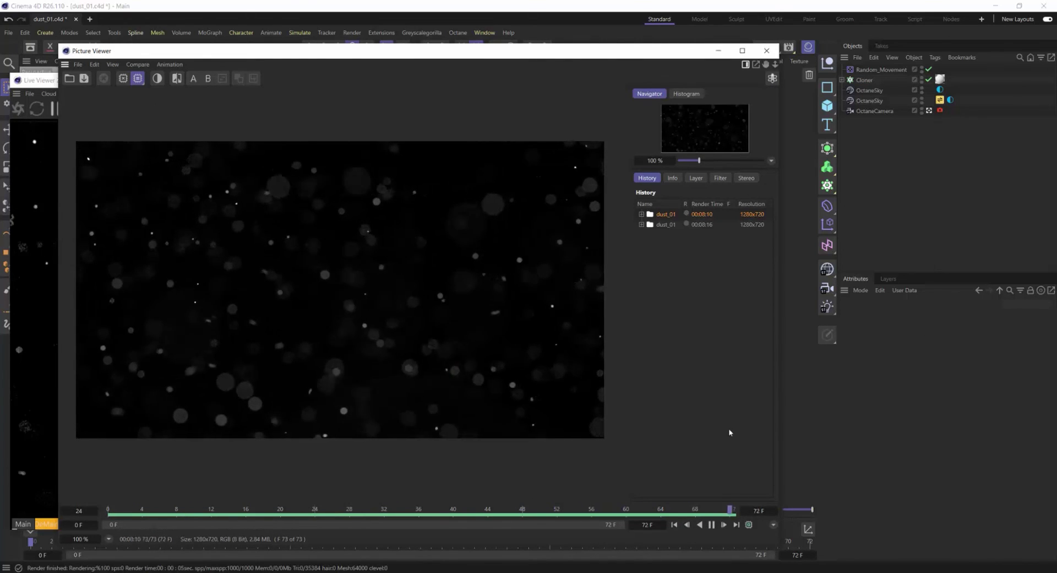
# Step: View the second dust_01 render in the Picture Viewer's history
pyautogui.click(672, 225)
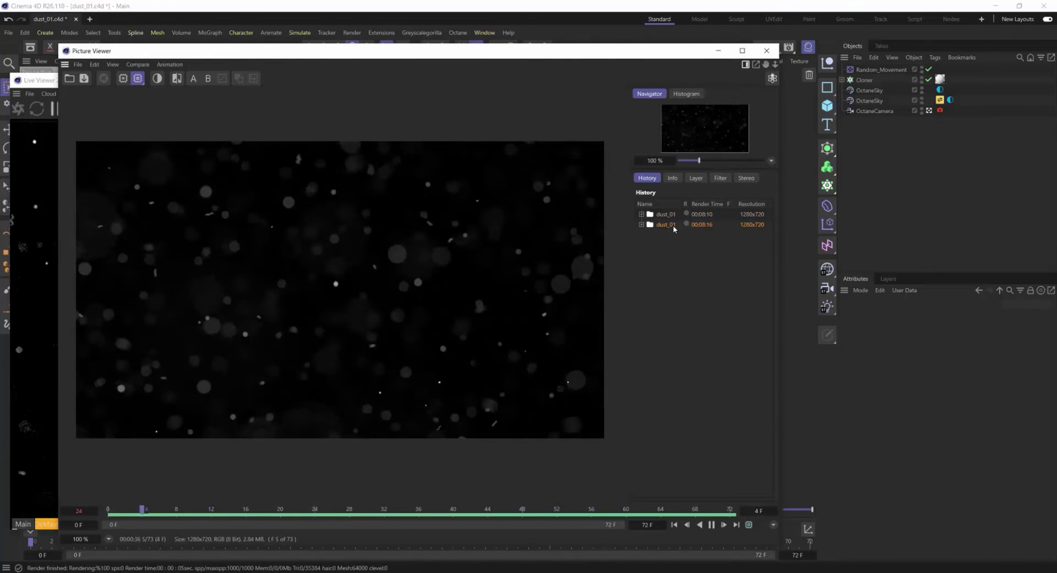